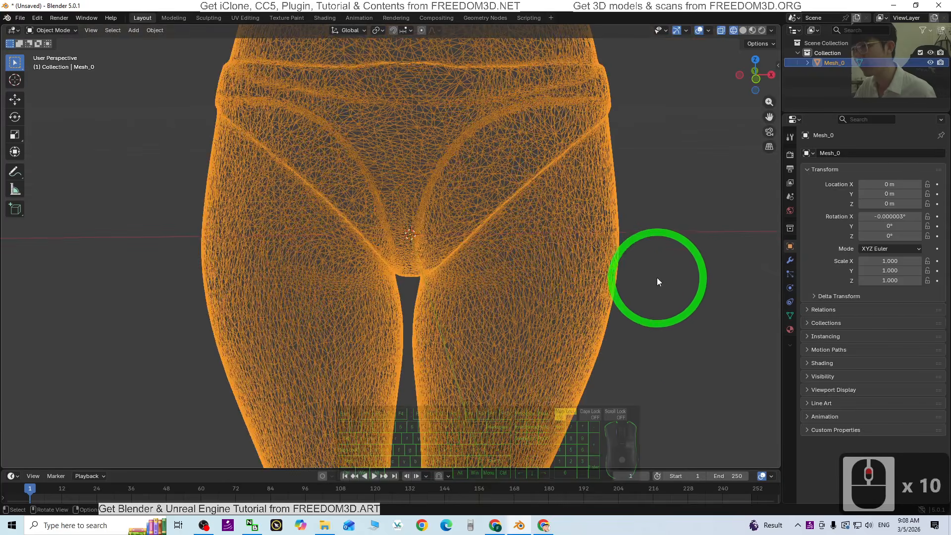
Switch the viewport to Material Preview shading and bring the whole textured character into view.
middle_drag(659, 274, 549, 272)
scroll(549, 272, down, 6)
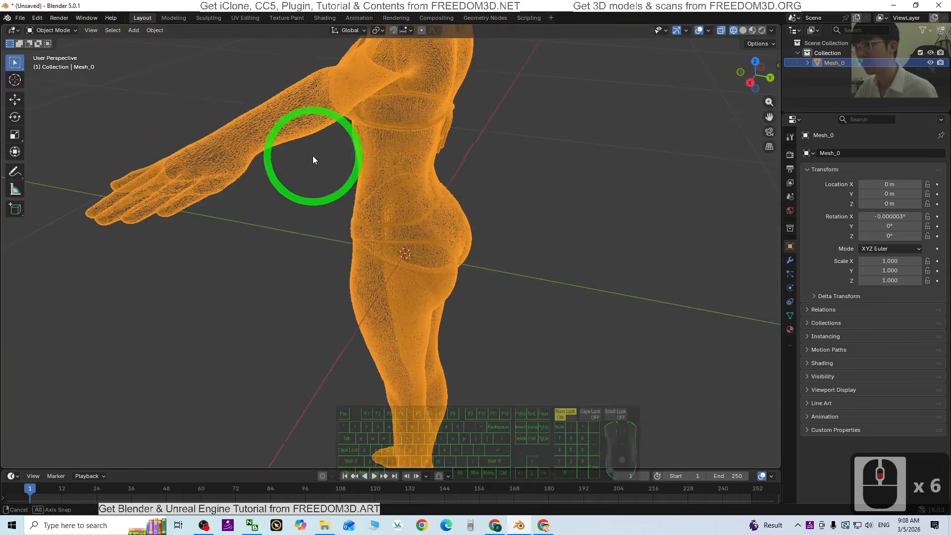
middle_drag(313, 156, 495, 141)
scroll(485, 146, down, 6)
middle_drag(450, 165, 422, 221)
click(753, 30)
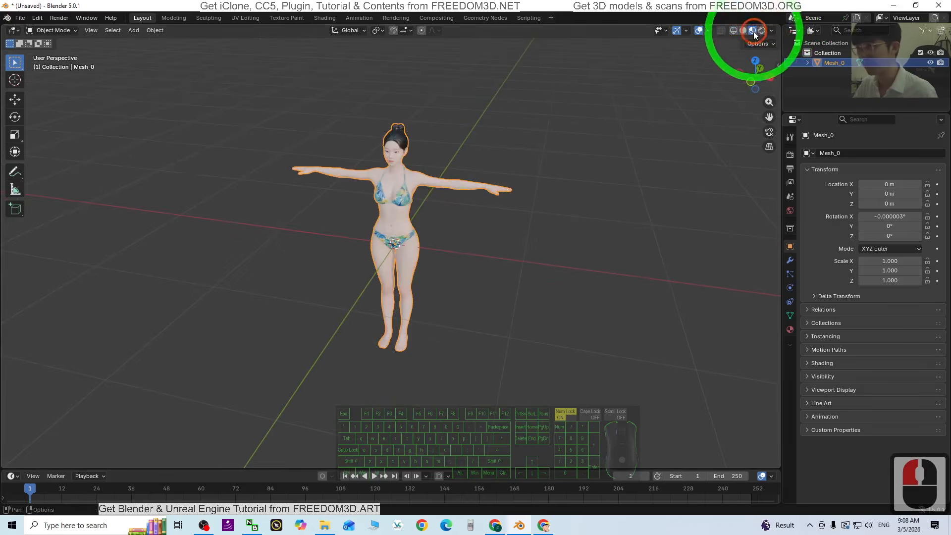
scroll(501, 312, up, 3)
scroll(506, 367, down, 2)
middle_drag(506, 367, 514, 356)
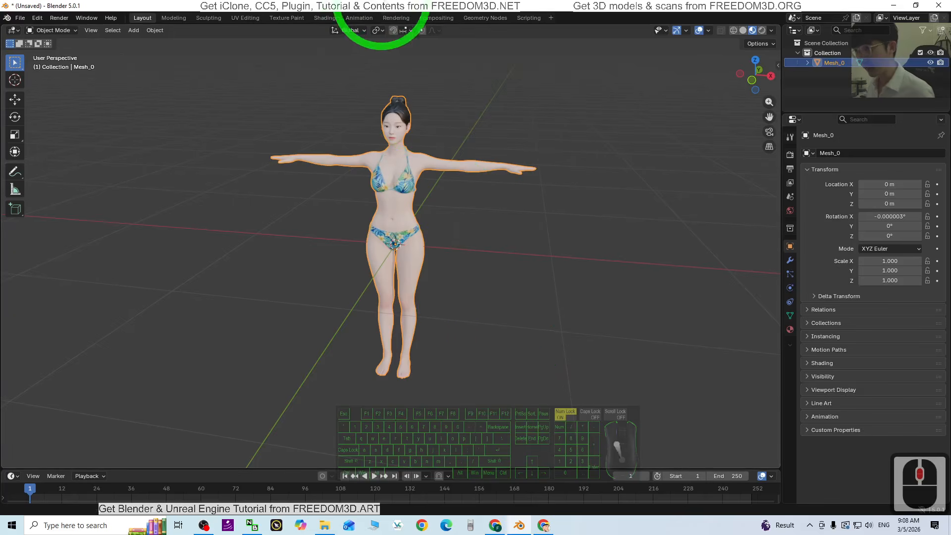
Switch to the browser to check the Mixamo page, and return to Blender.
drag(396, 12, 530, 48)
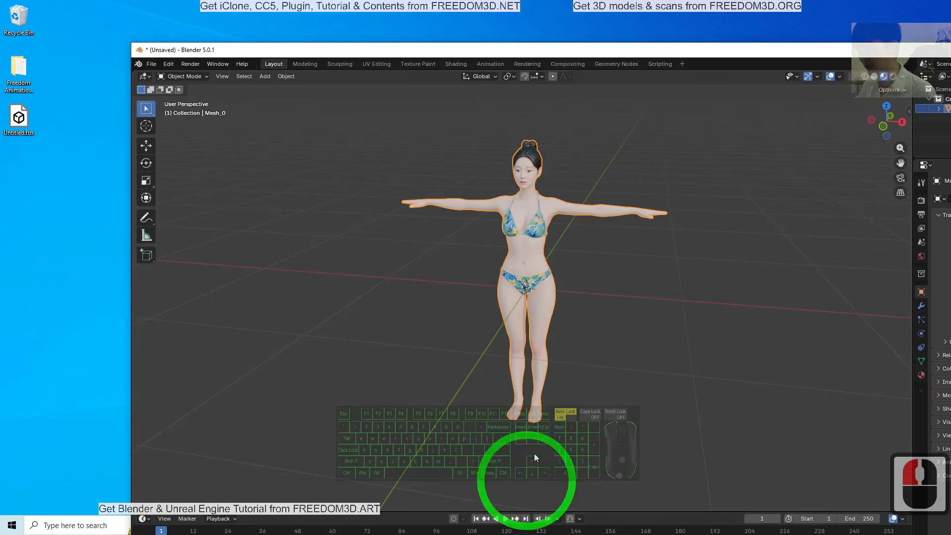
double_click(524, 51)
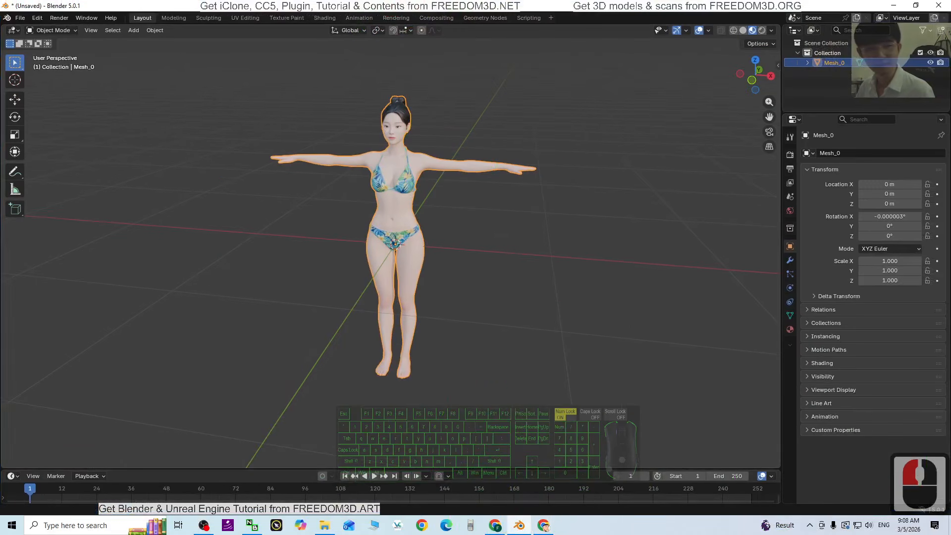
click(544, 525)
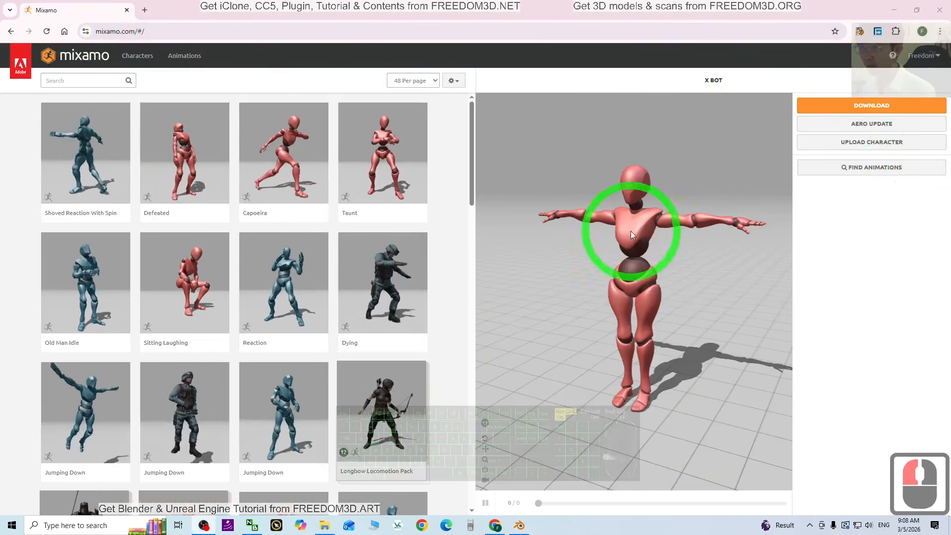
drag(556, 1, 950, 74)
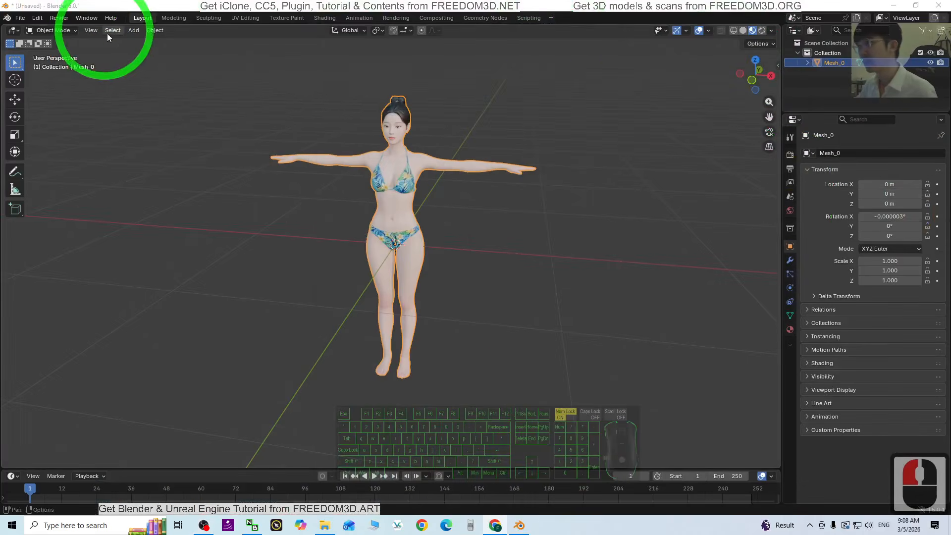
Export the character to the Desktop as an FBX named avatar01, using path mode Copy with embedded textures.
drag(238, 4, 403, 39)
click(164, 54)
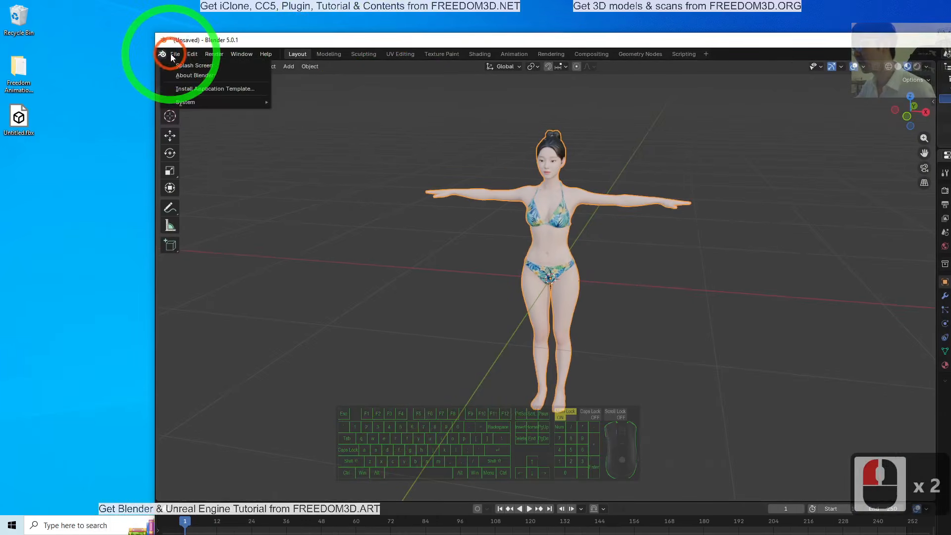
click(175, 54)
click(196, 205)
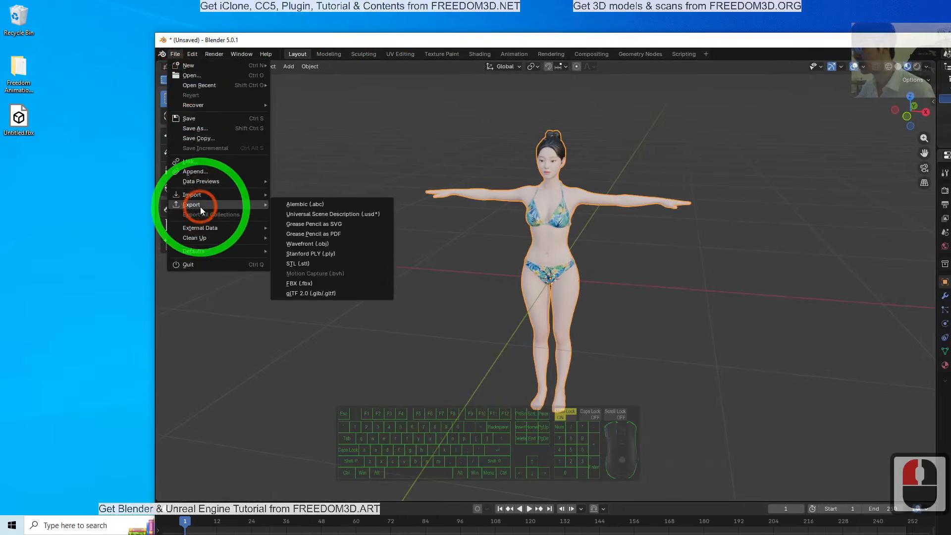
click(307, 285)
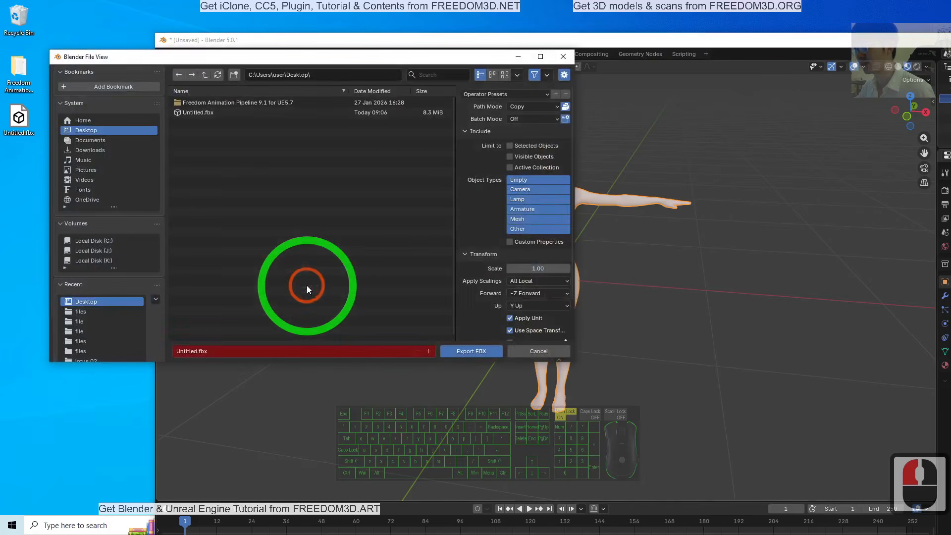
click(90, 132)
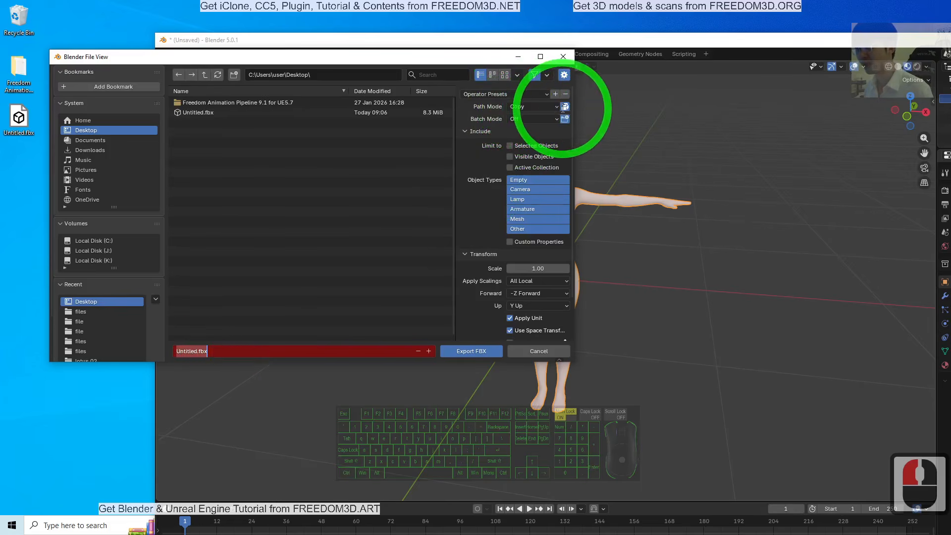
click(565, 107)
click(566, 108)
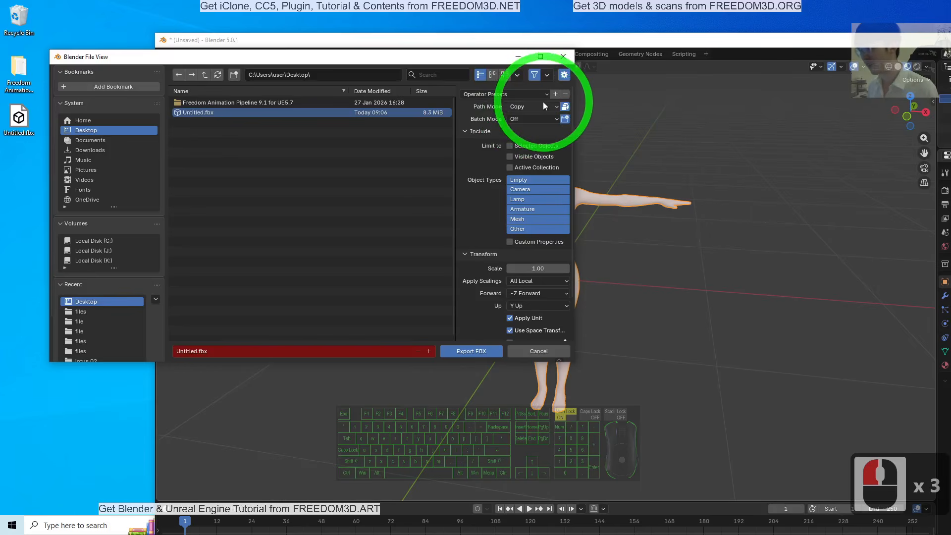
click(215, 353)
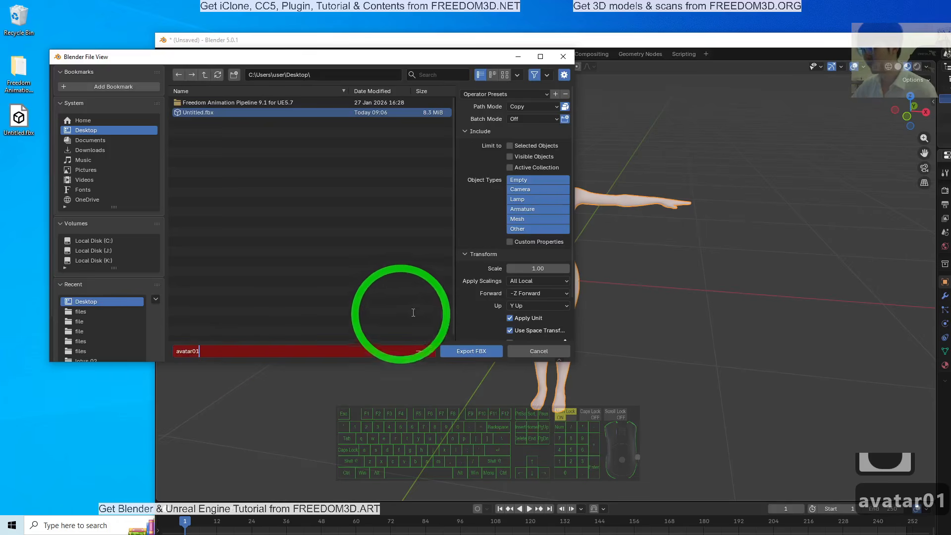
double_click(471, 350)
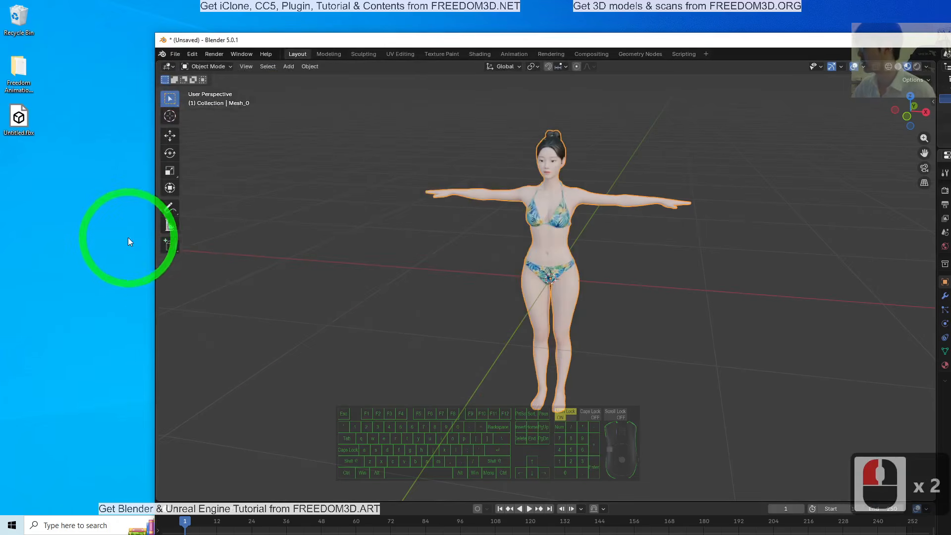
Delete the old Untitled.fbx file from the desktop.
click(23, 172)
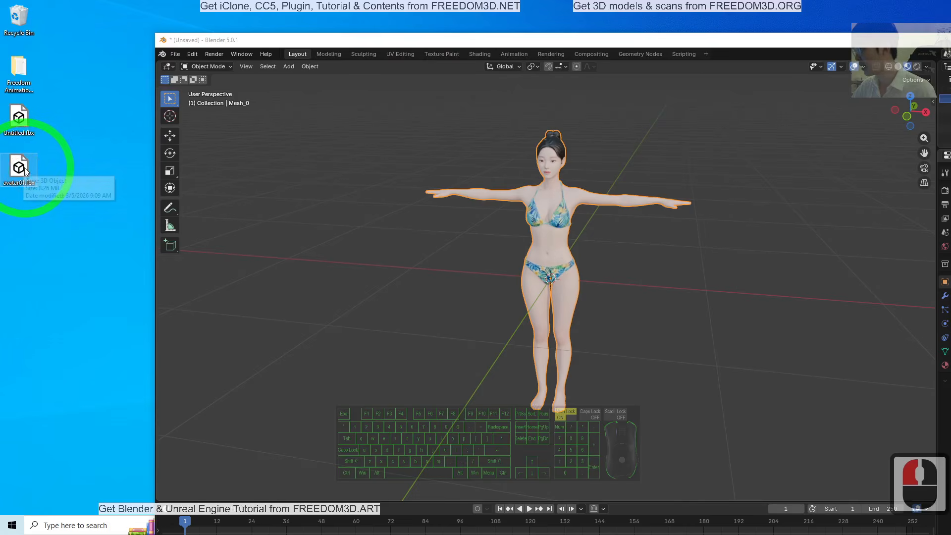
click(19, 119)
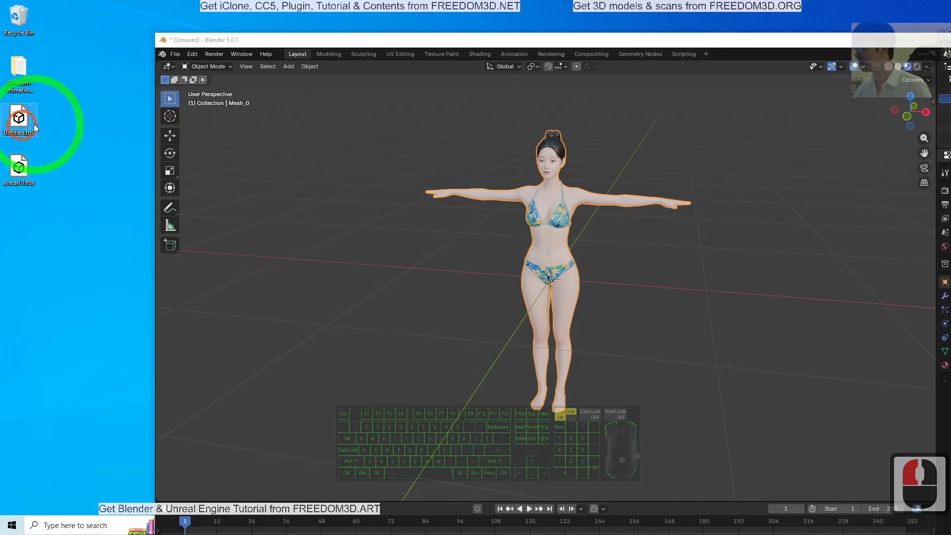
key(Delete)
Minimise Blender and switch to the Mixamo page in the browser.
click(550, 45)
double_click(551, 46)
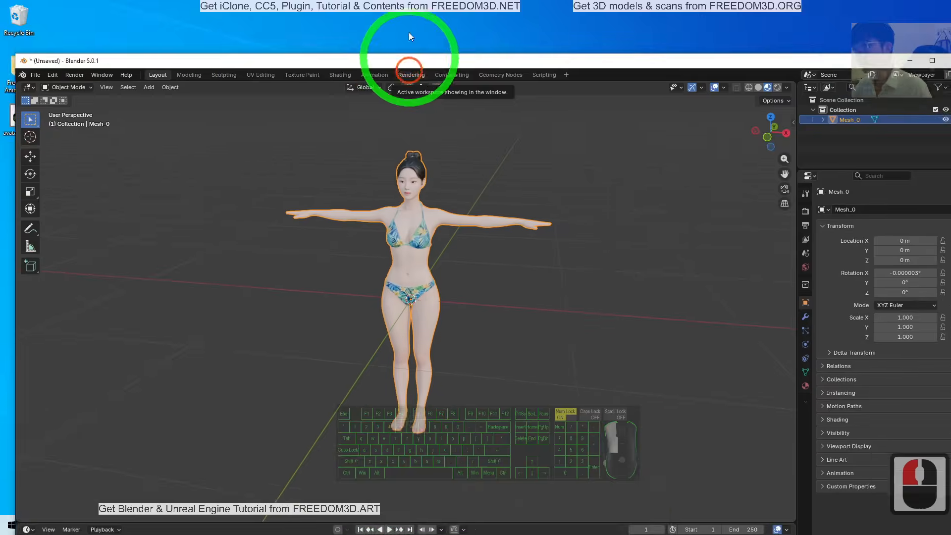
click(895, 5)
click(529, 526)
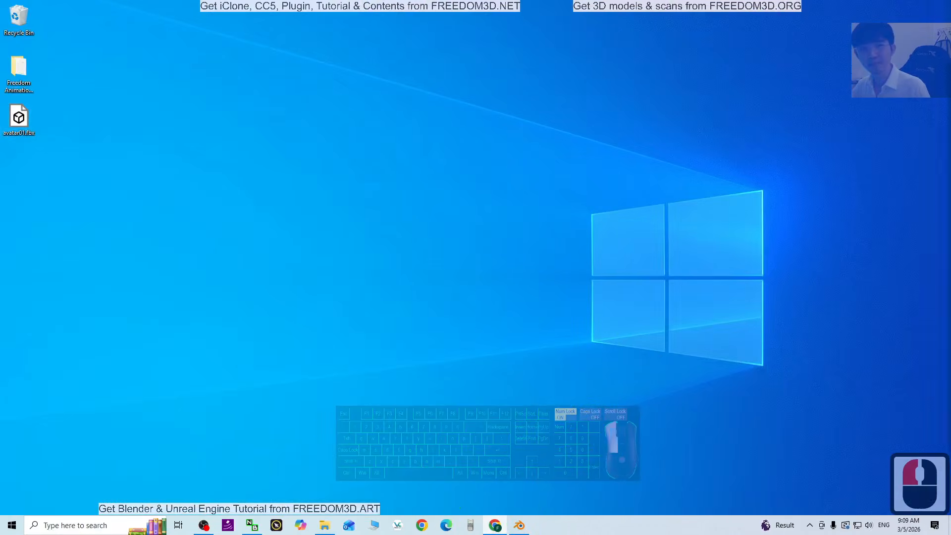
click(494, 525)
double_click(331, 42)
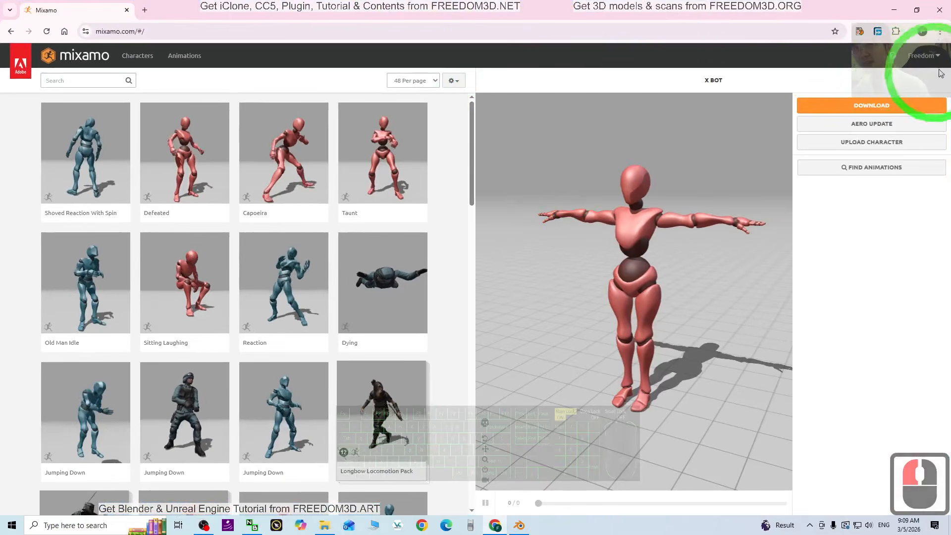
Upload avatar01.fbx from the desktop as a new Mixamo character, and maximise the browser window.
click(871, 142)
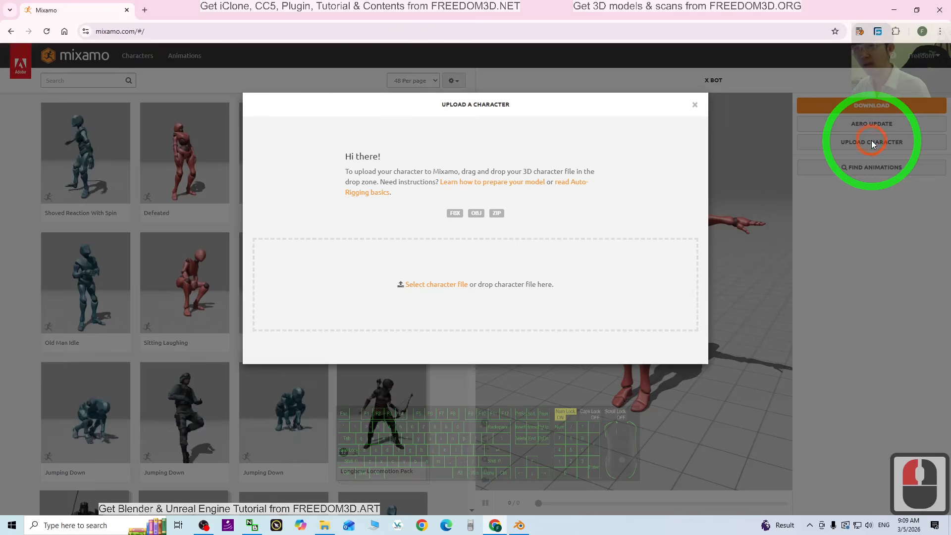
double_click(441, 26)
drag(16, 124, 414, 300)
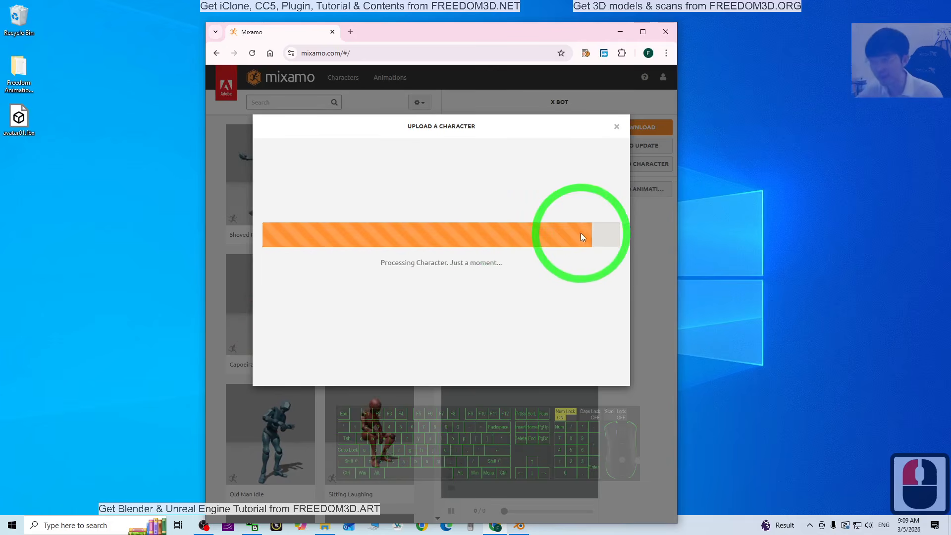
click(643, 33)
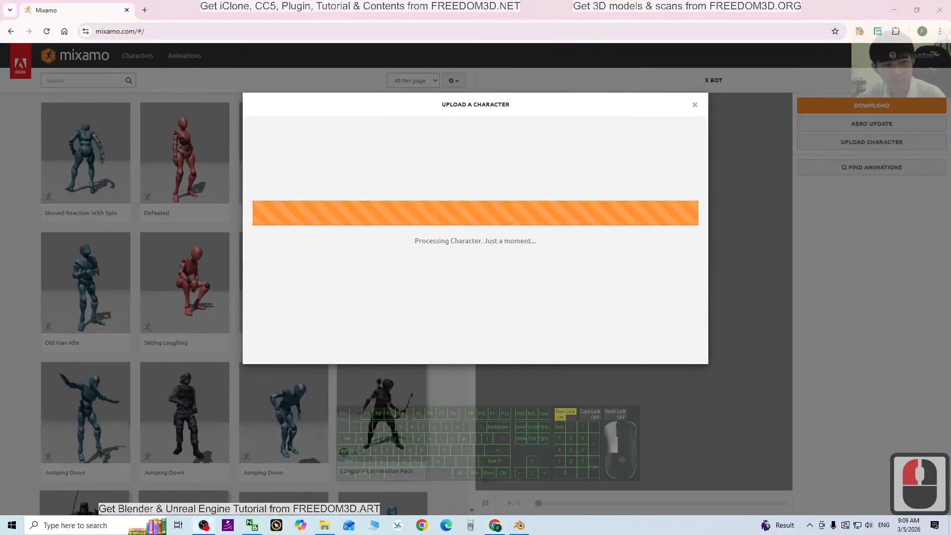
Try the Auto-Rigger's X-axis and Y-axis rotations on the character, and bring it back to an upright, front-facing orientation.
click(361, 230)
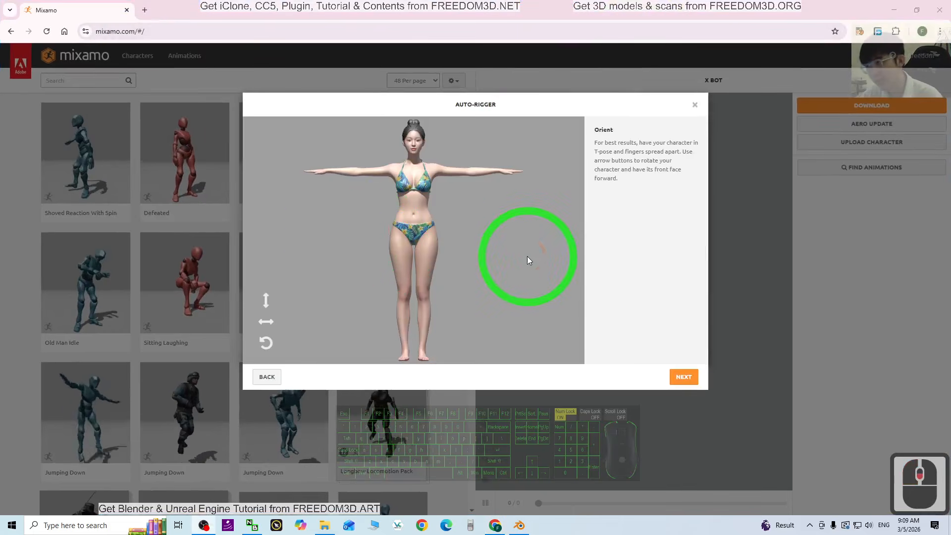
click(488, 254)
click(445, 270)
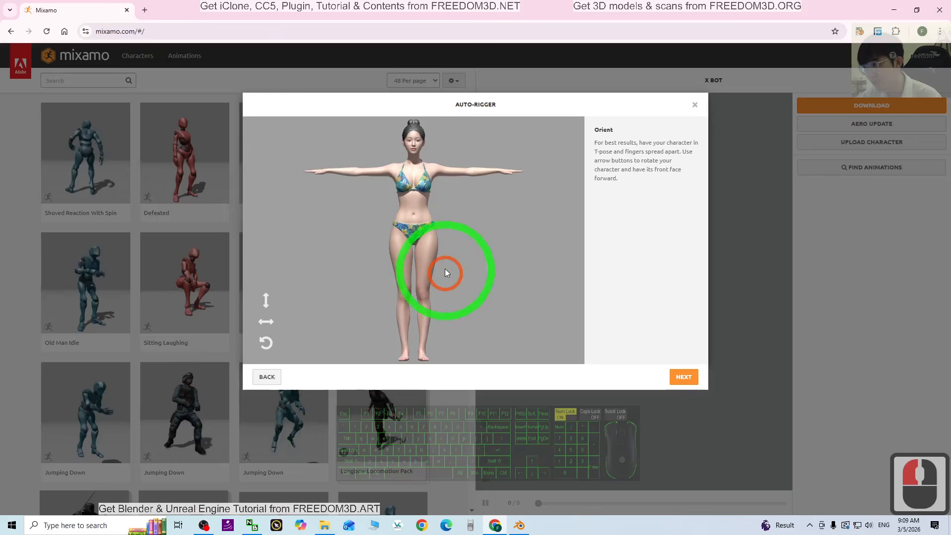
click(266, 323)
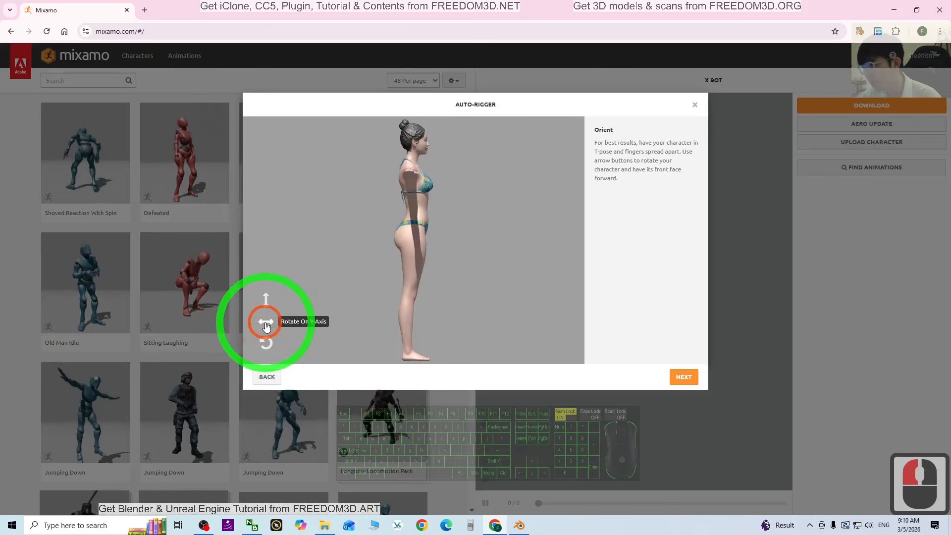
click(266, 300)
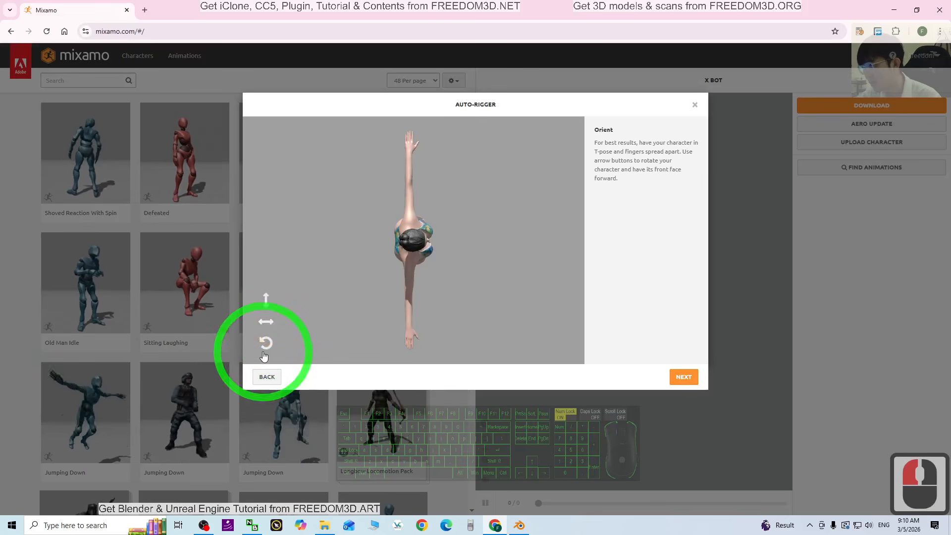
double_click(266, 322)
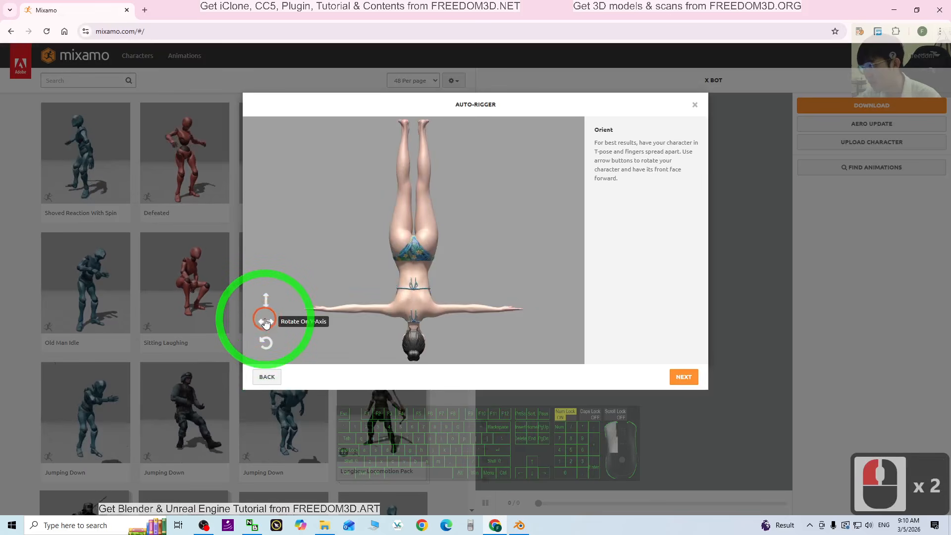
click(266, 322)
click(266, 322)
click(266, 300)
click(266, 300)
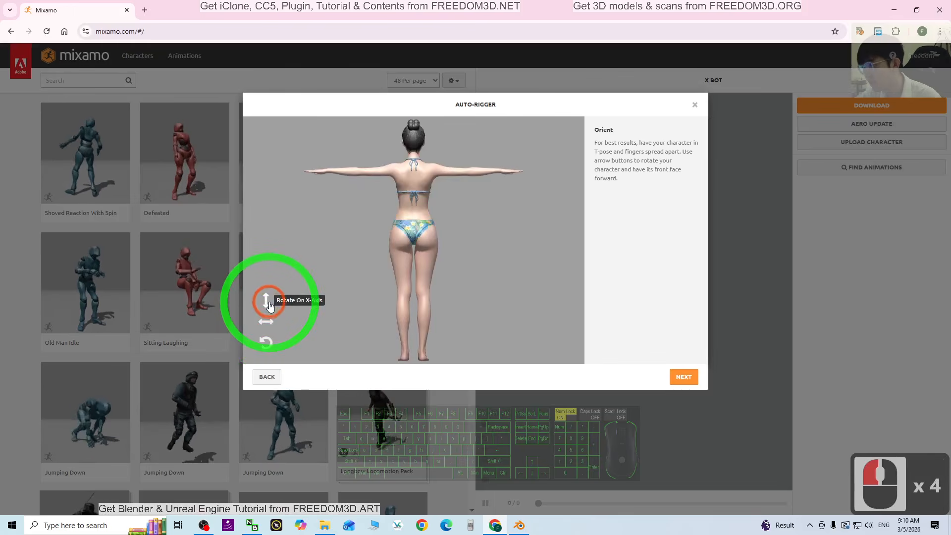
click(266, 322)
click(266, 322)
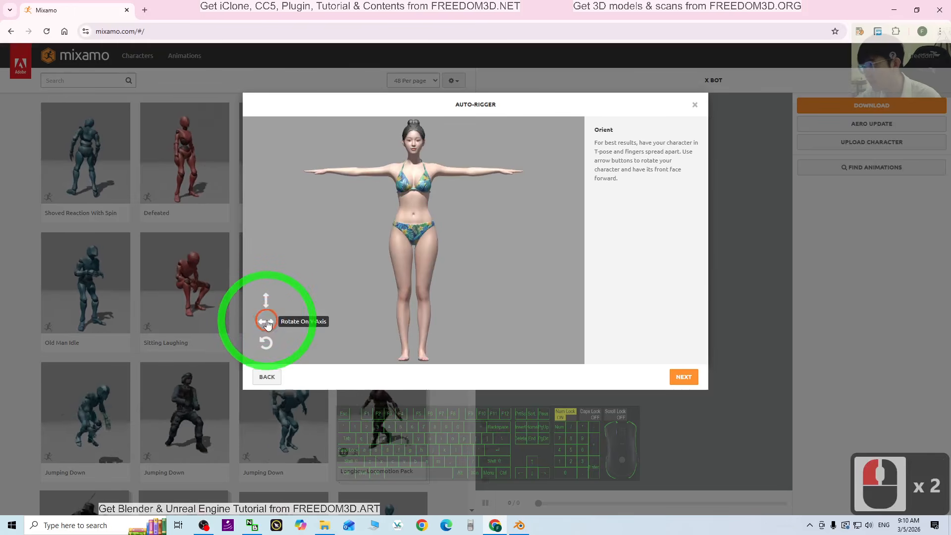
Accept the orientation and place the chin, wrist, elbow, knee and groin markers on the character with symmetry on.
click(679, 378)
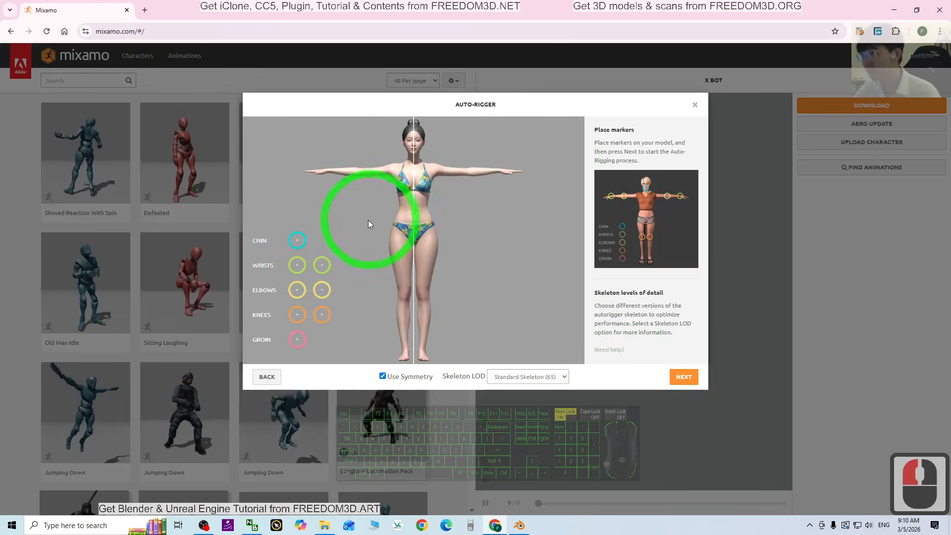
mouse_move(297, 240)
mouse_down()
mouse_move(393, 149)
mouse_move(415, 154)
mouse_up()
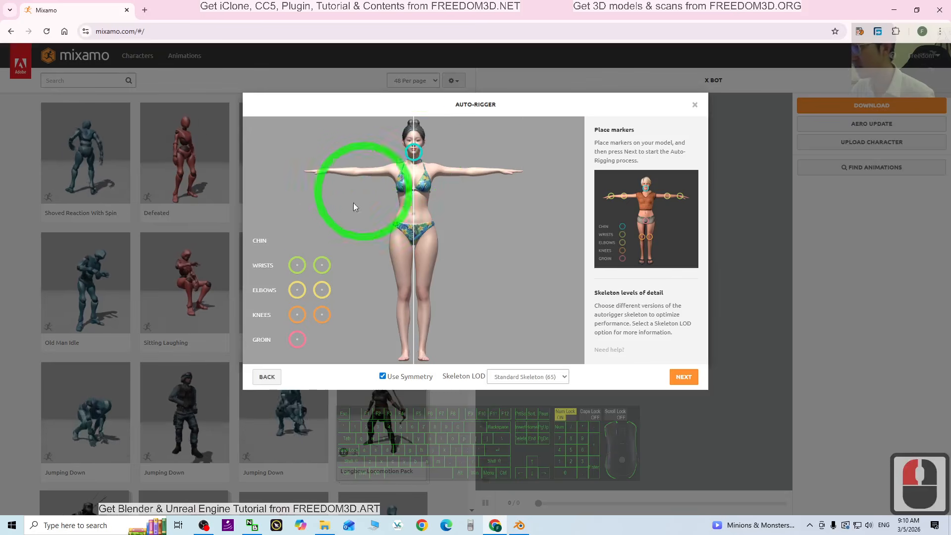
mouse_move(298, 268)
mouse_down()
mouse_move(364, 182)
mouse_move(327, 172)
mouse_up()
mouse_move(298, 289)
mouse_down()
mouse_move(294, 297)
mouse_move(340, 190)
mouse_move(358, 174)
mouse_up()
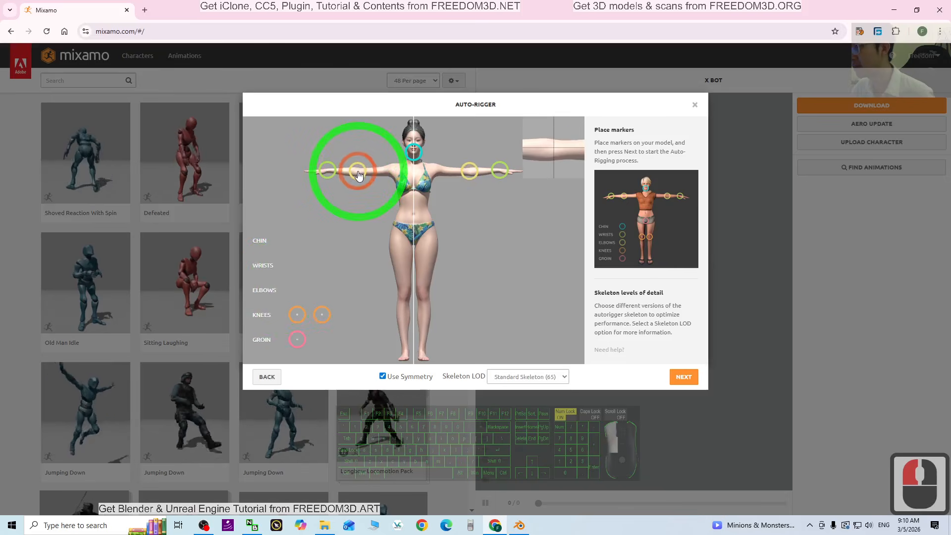
mouse_move(291, 317)
mouse_down()
mouse_move(319, 299)
mouse_move(403, 305)
mouse_up()
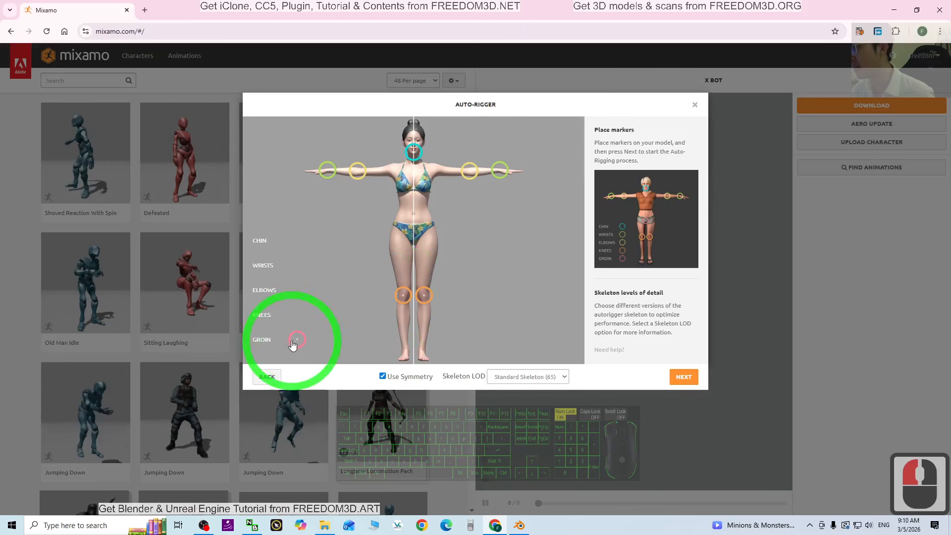
drag(297, 339, 413, 243)
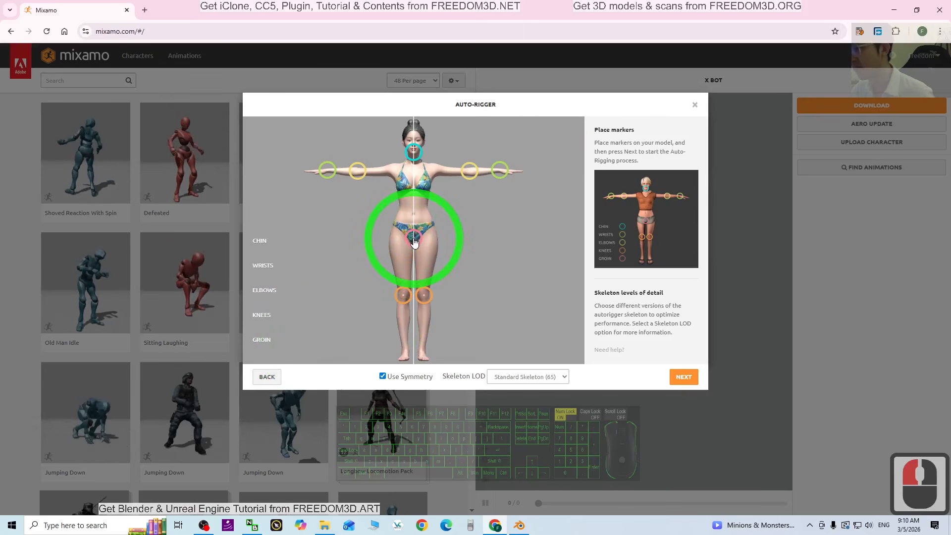
Nudge the wrist markers slightly outward, keeping the Standard Skeleton (65) level of detail, and start the auto-rigging.
click(558, 379)
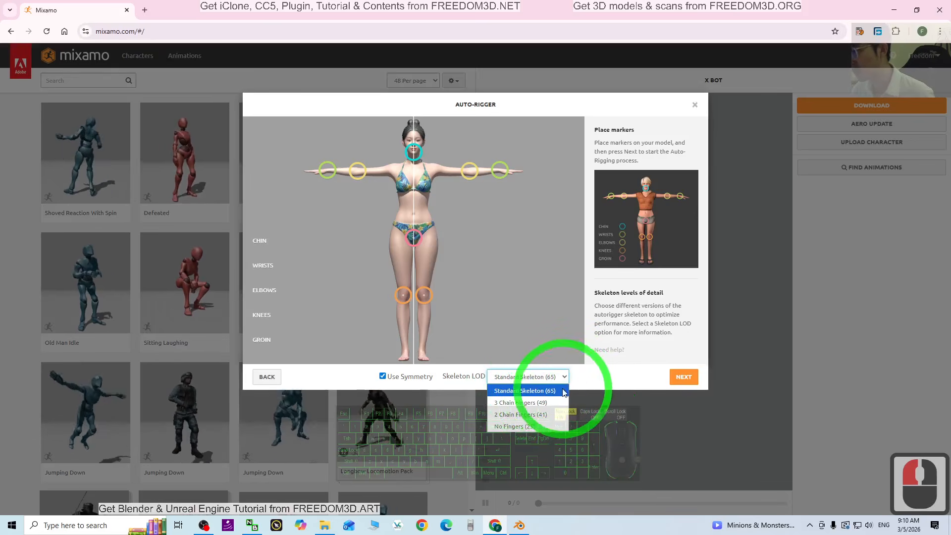
click(457, 171)
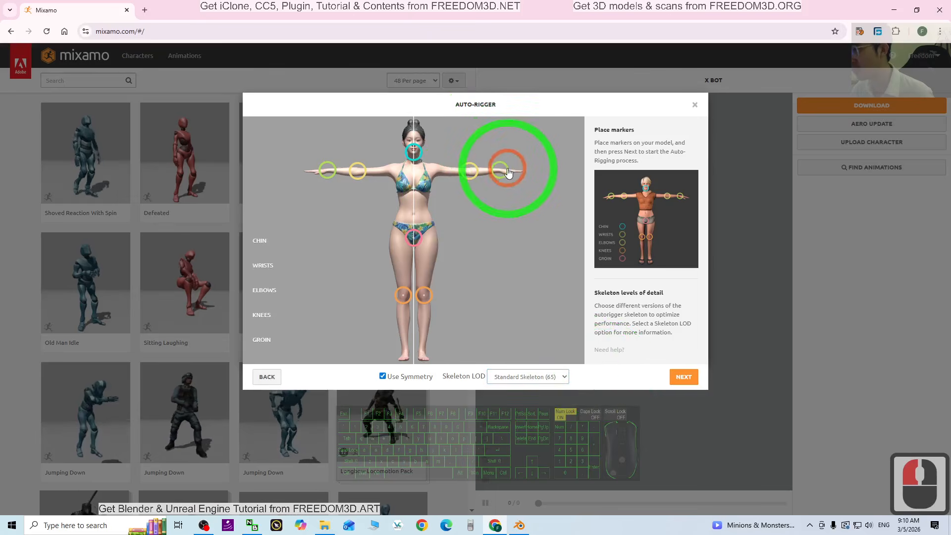
drag(499, 177, 501, 174)
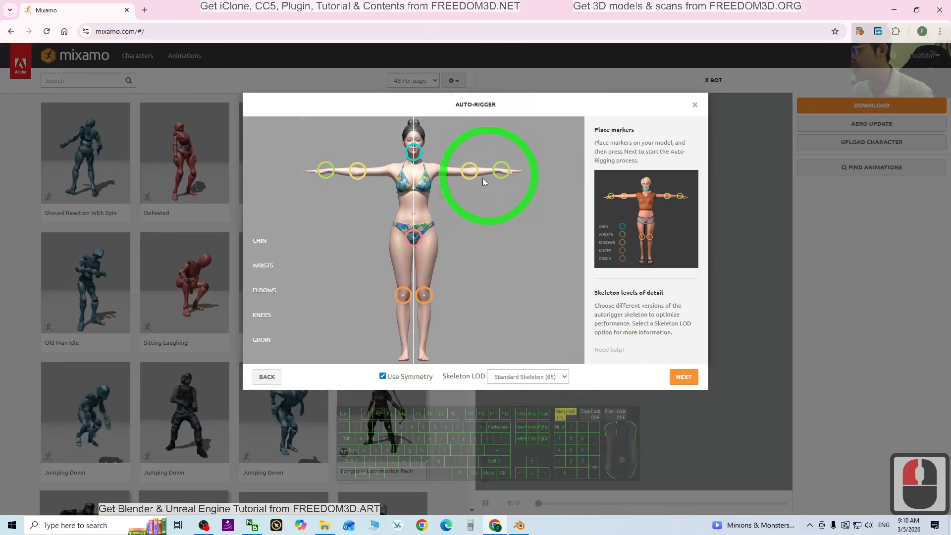
click(685, 377)
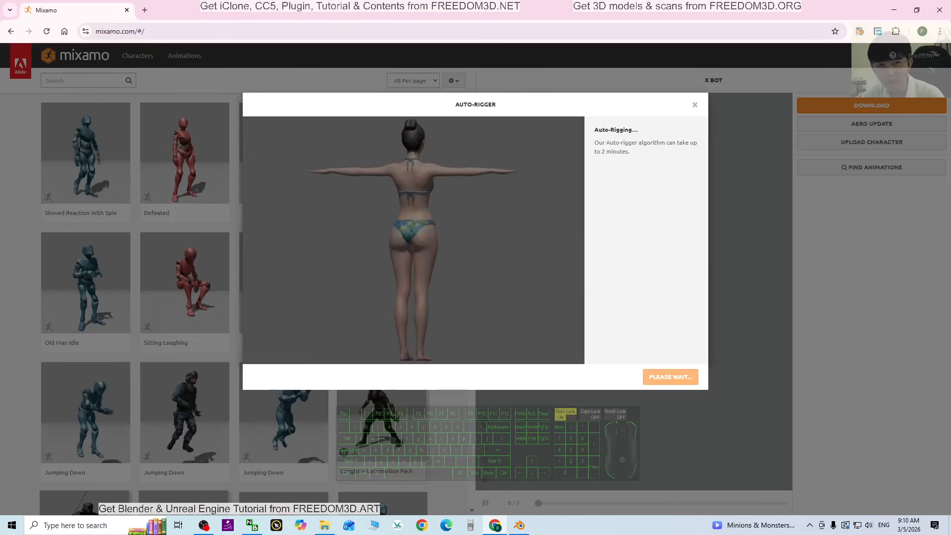
Inspect the animated preview of the rigged character and confirm the Auto-Rigger result.
drag(416, 223, 445, 275)
scroll(518, 293, down, 5)
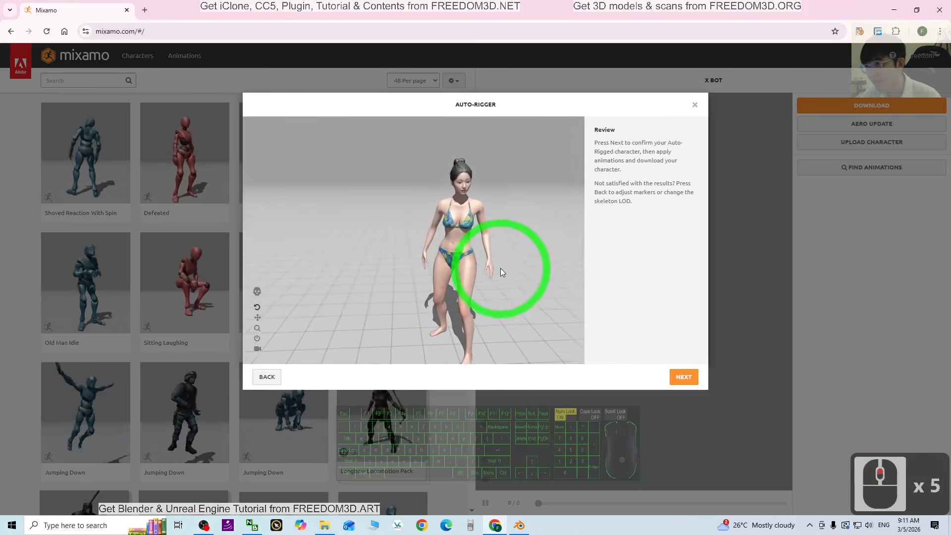
drag(511, 307, 700, 383)
click(696, 379)
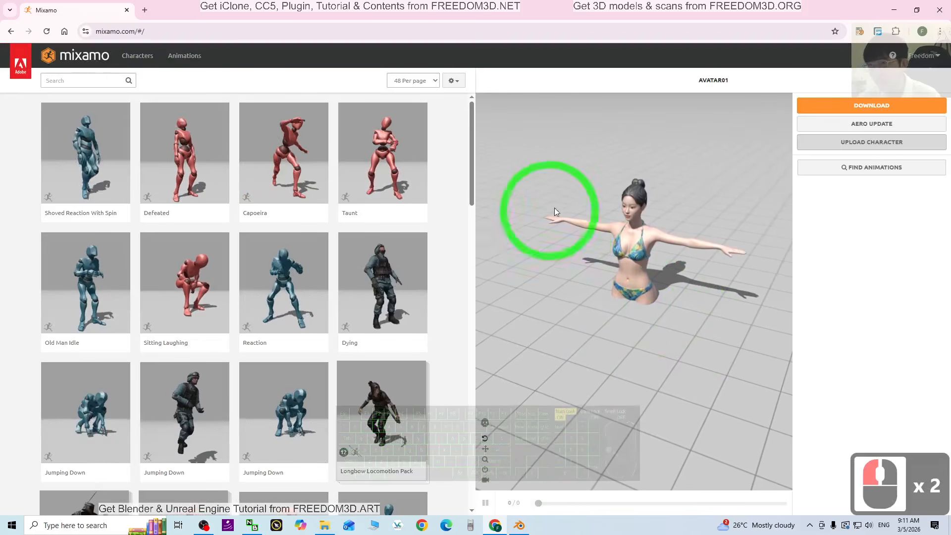
Download the rigged avatar01 character with the format FBX Binary(.fbx) and the pose T-pose.
drag(554, 207, 695, 291)
scroll(697, 298, up, 2)
scroll(697, 298, down, 2)
middle_drag(697, 298, 654, 320)
scroll(569, 312, up, 3)
click(870, 106)
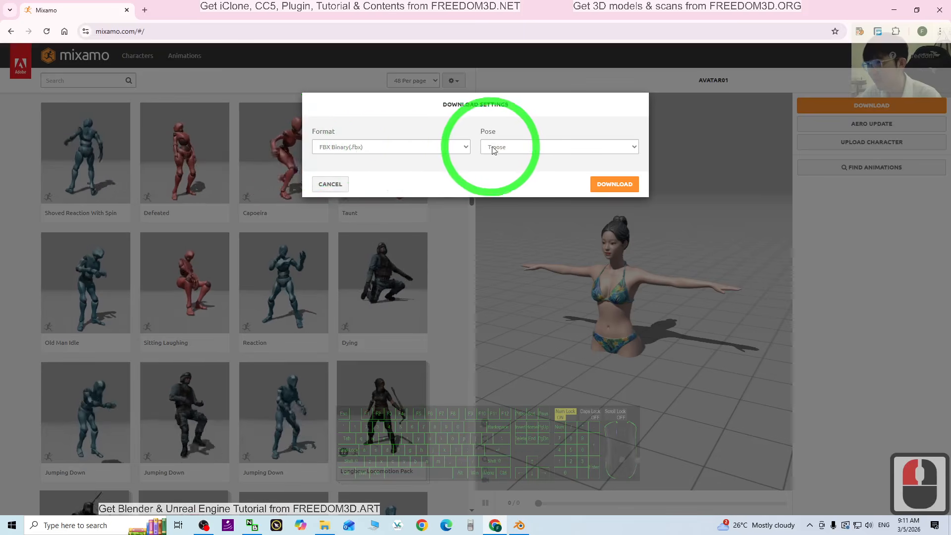
click(361, 148)
click(360, 148)
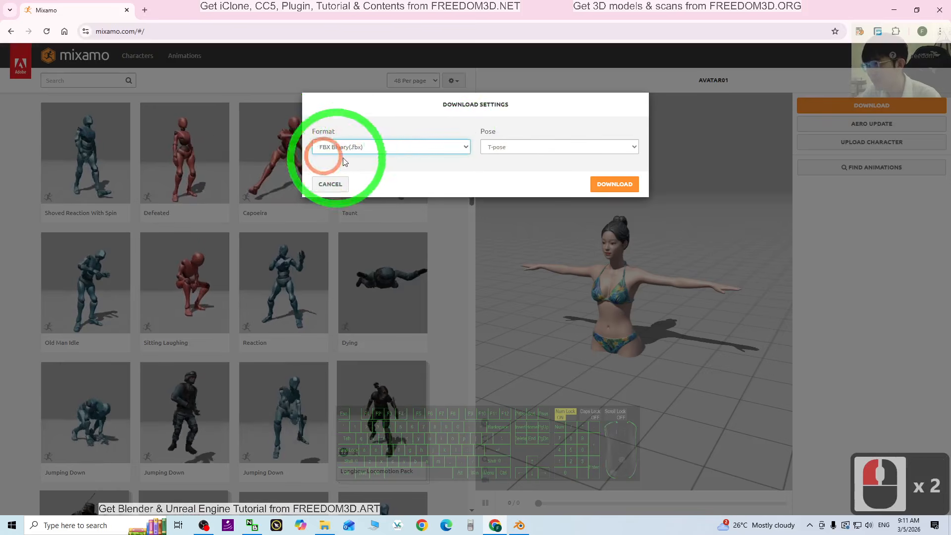
click(623, 185)
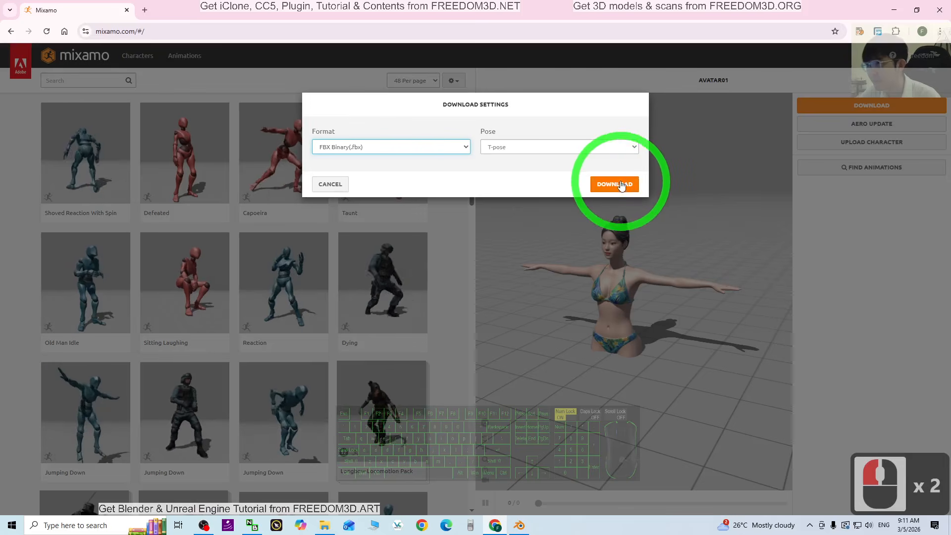
click(608, 184)
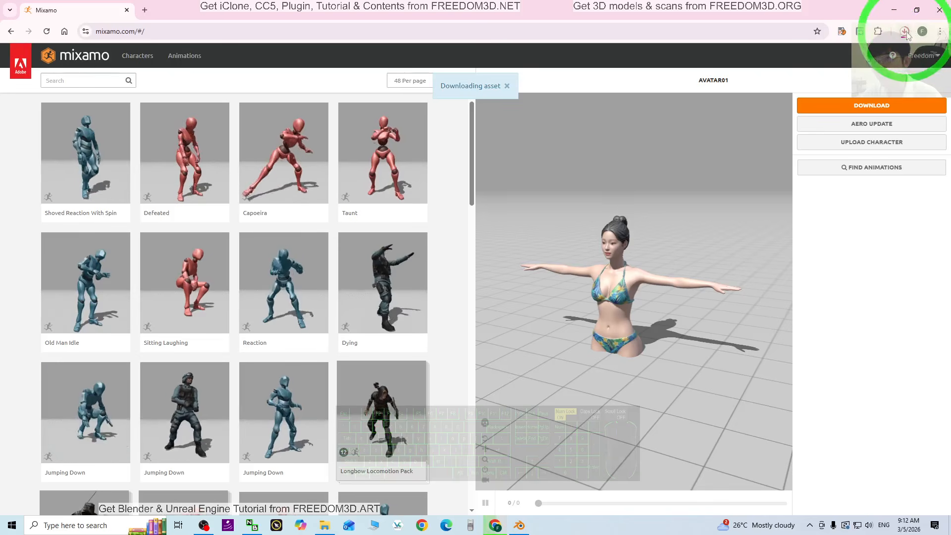
Show the downloaded avatar01.fbx in its Downloads folder and minimise the browser.
double_click(904, 31)
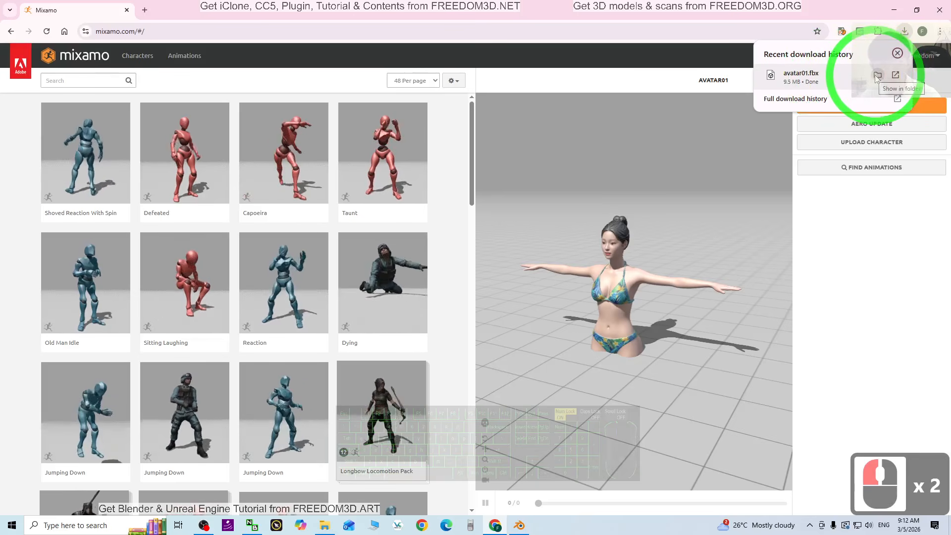
click(876, 75)
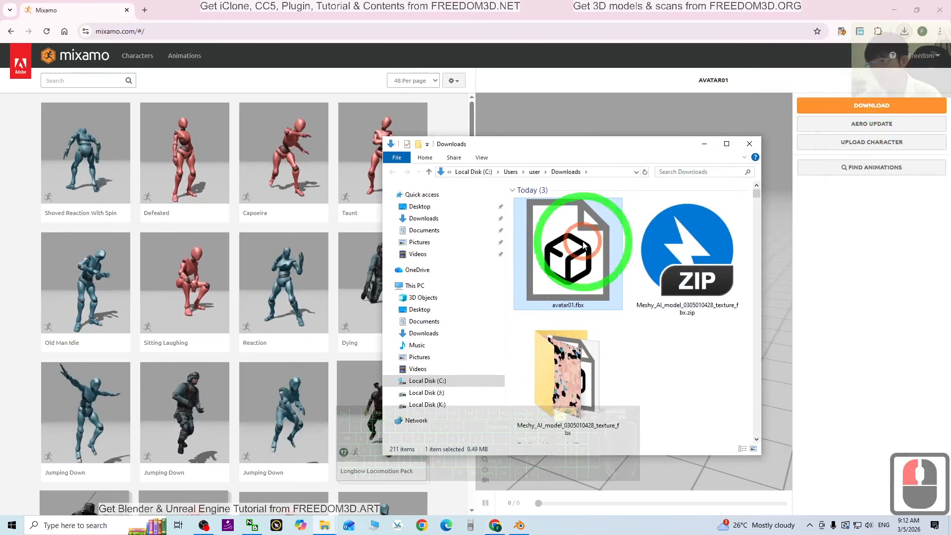
click(894, 10)
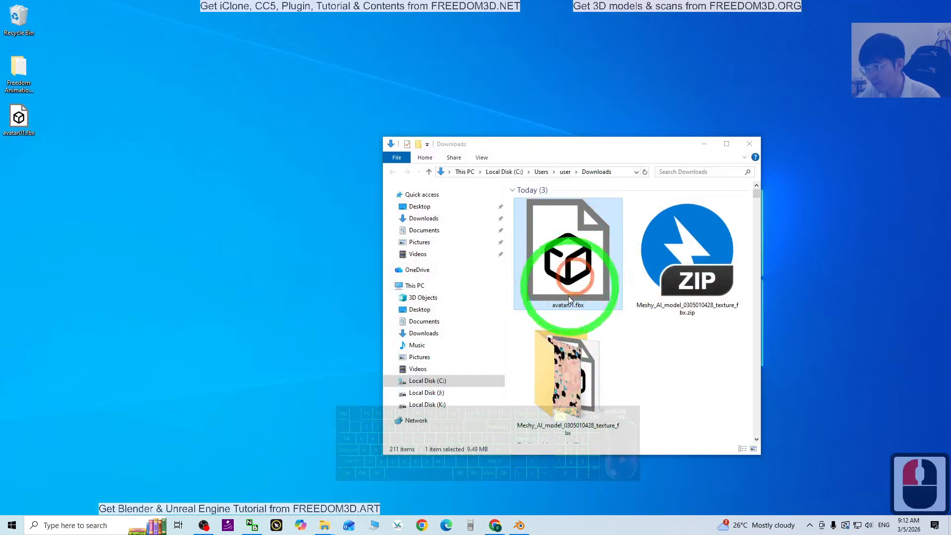
Minimise the open Blender window and launch a fresh Blender 5.0 session.
click(519, 526)
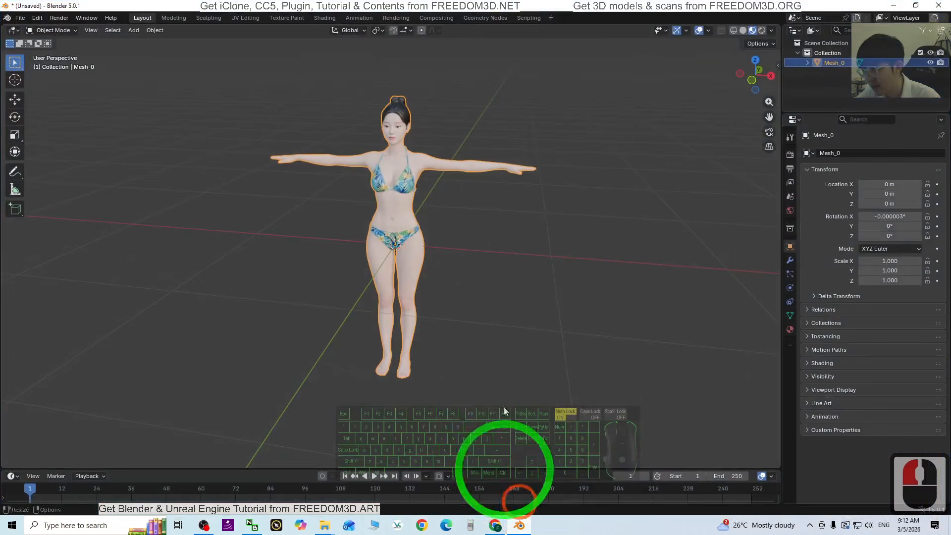
click(894, 6)
click(49, 525)
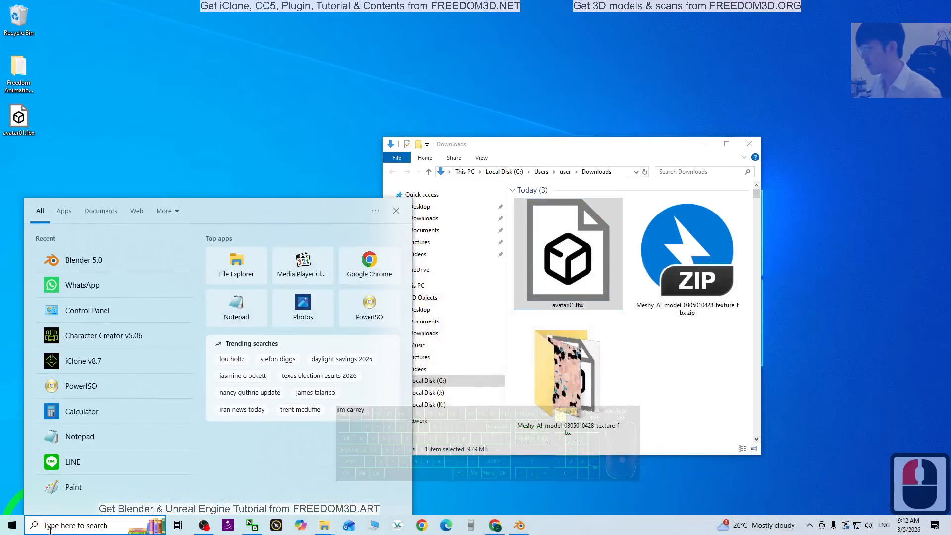
click(96, 265)
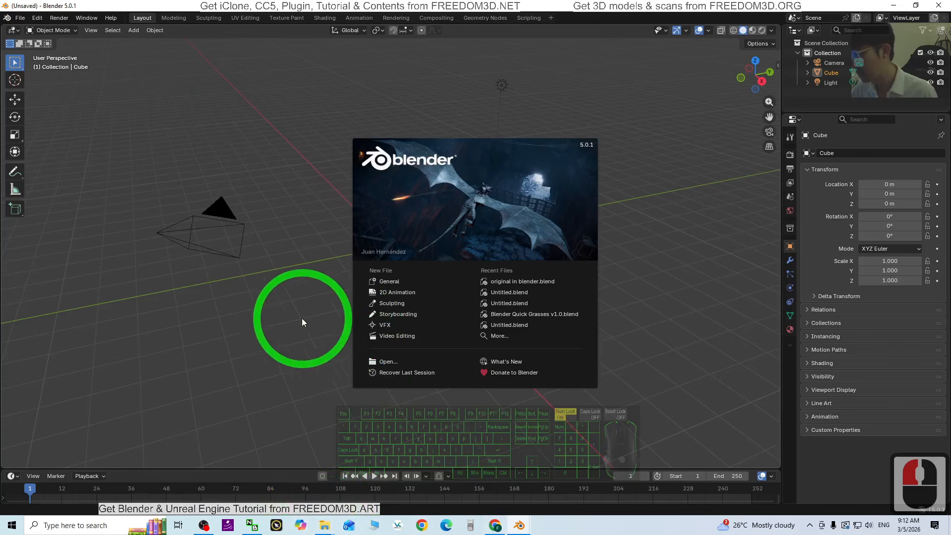
Dismiss the splash screen and delete the default cube, camera and light from the scene.
click(285, 321)
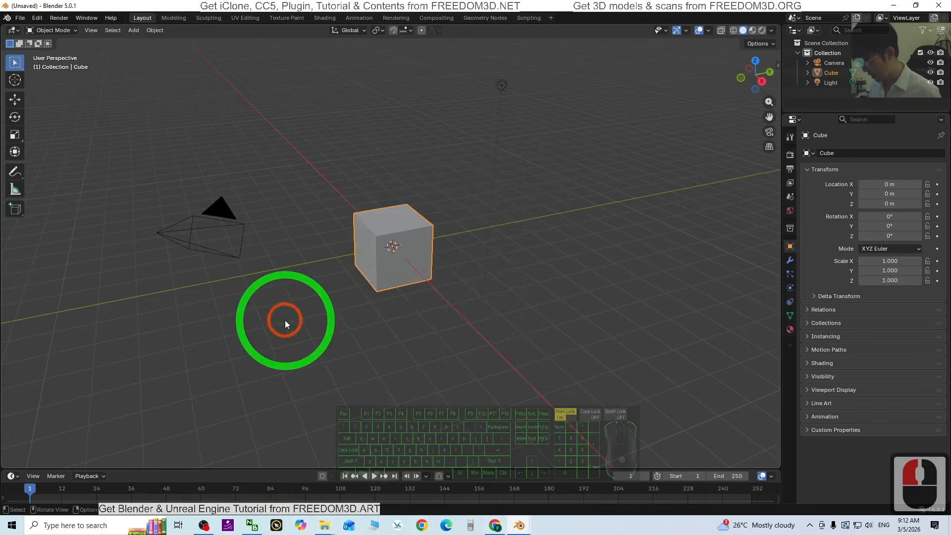
key(a)
key(Delete)
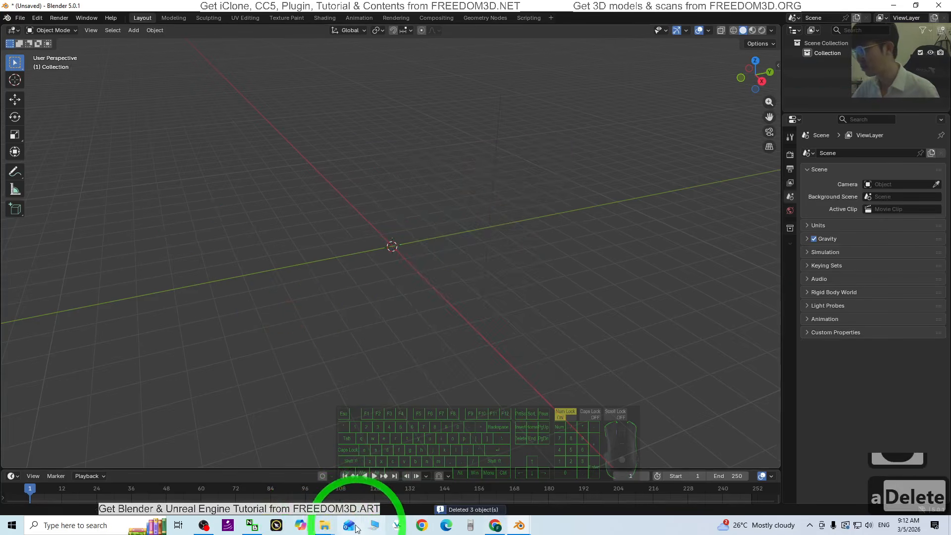
Import avatar01.fbx from the Downloads folder into the empty Blender scene with the default FBX import settings.
mouse_move(327, 528)
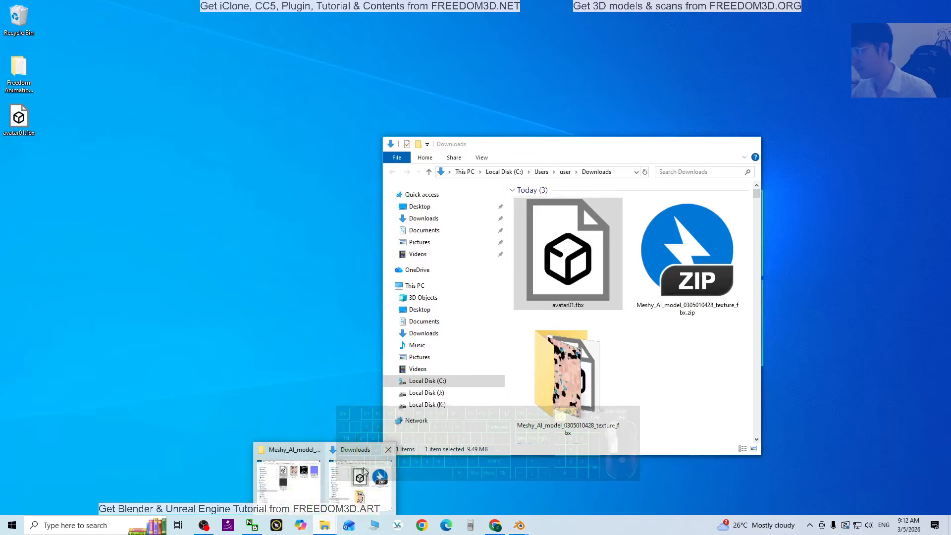
click(365, 471)
drag(604, 147, 764, 116)
drag(675, 234, 393, 245)
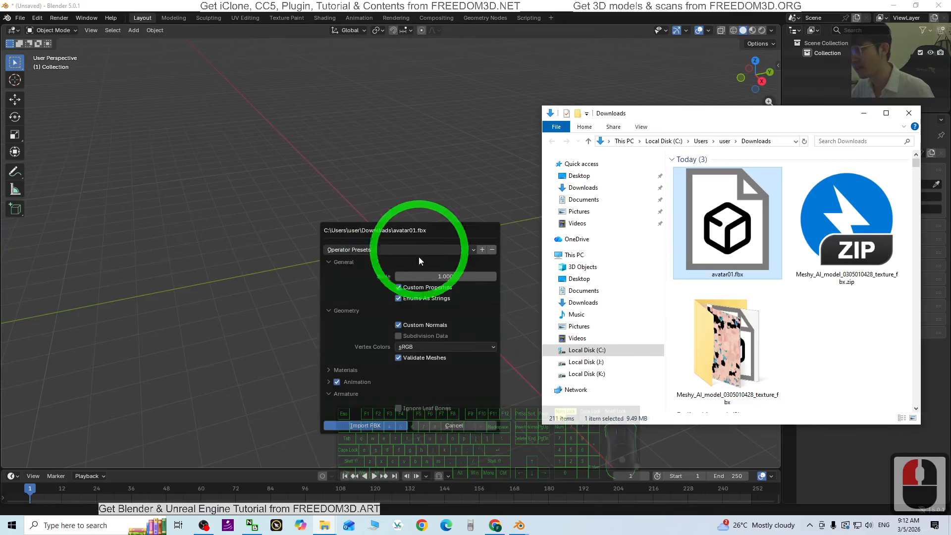
click(368, 430)
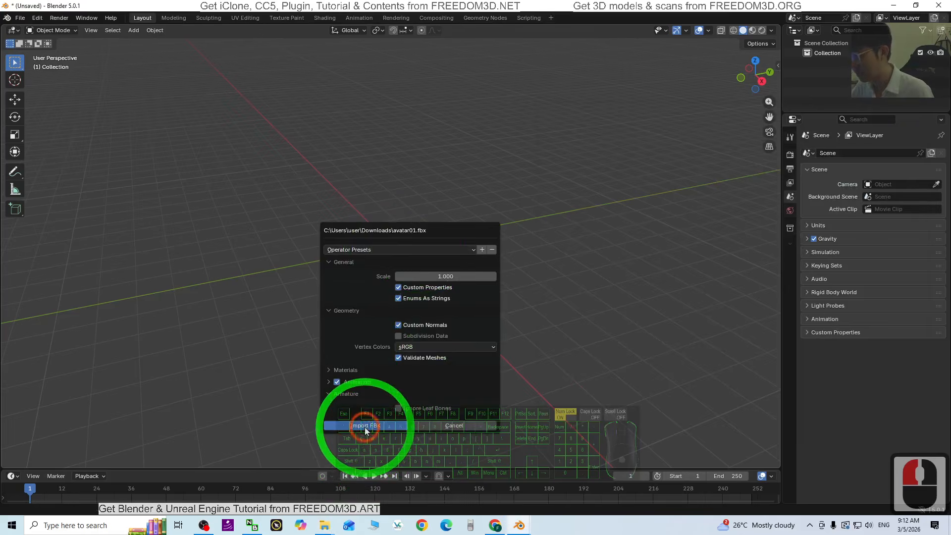
Frame the imported rigged character and show its textures with Material Preview shading.
scroll(451, 171, up, 6)
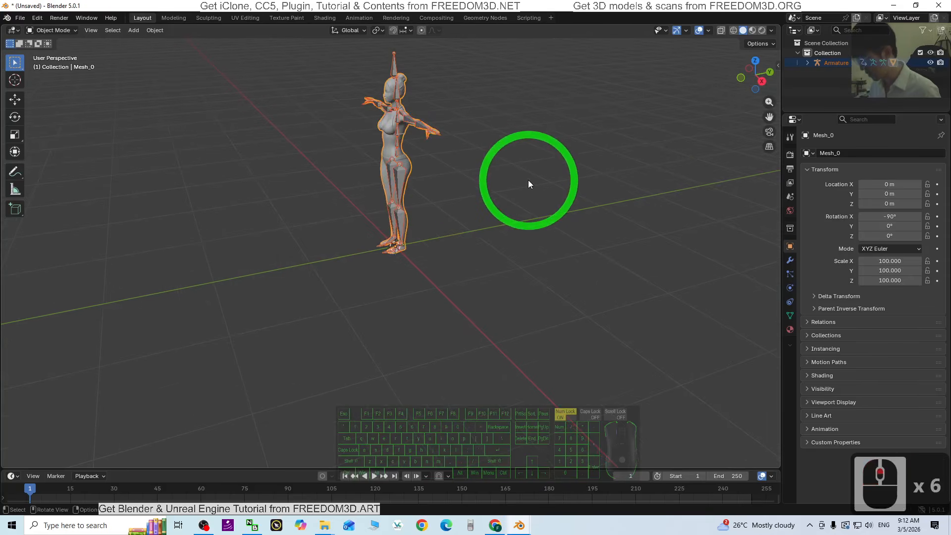
scroll(528, 180, up, 3)
shift+middle_drag(533, 143, 511, 269)
middle_drag(501, 306, 542, 284)
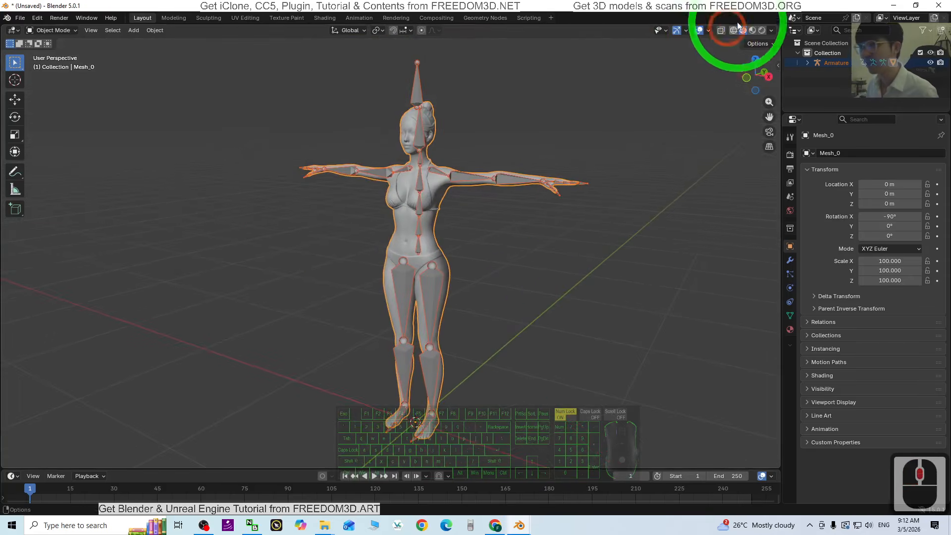
click(754, 31)
scroll(597, 267, up, 3)
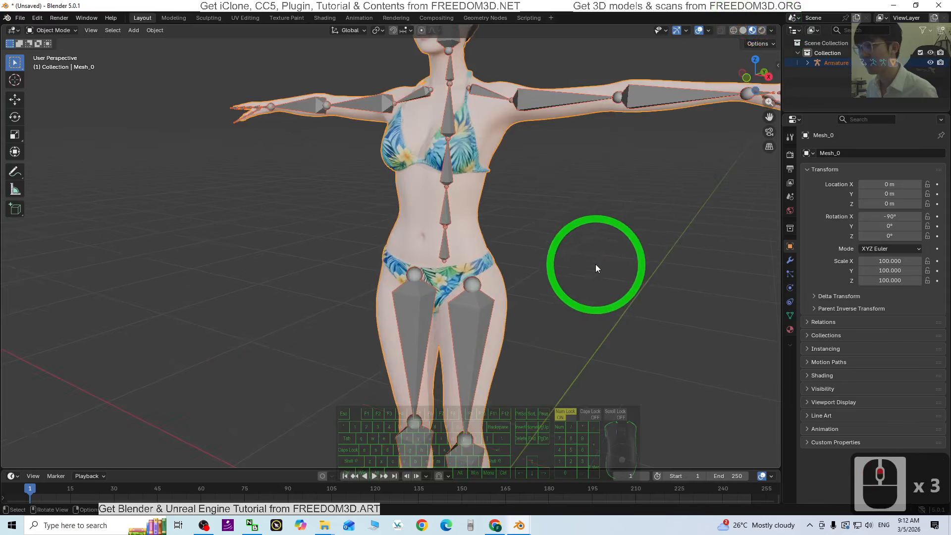
scroll(596, 263, down, 2)
mouse_move(509, 346)
middle_down()
mouse_move(645, 345)
mouse_move(560, 324)
mouse_move(552, 346)
mouse_move(462, 304)
mouse_move(471, 303)
middle_up()
Select the character's armature and switch it to Pose Mode.
click(472, 304)
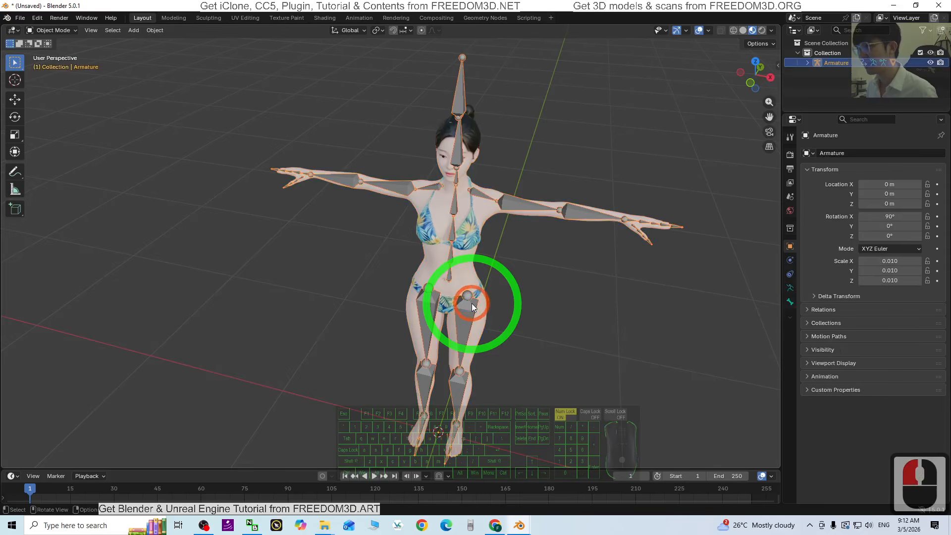
click(54, 30)
click(54, 63)
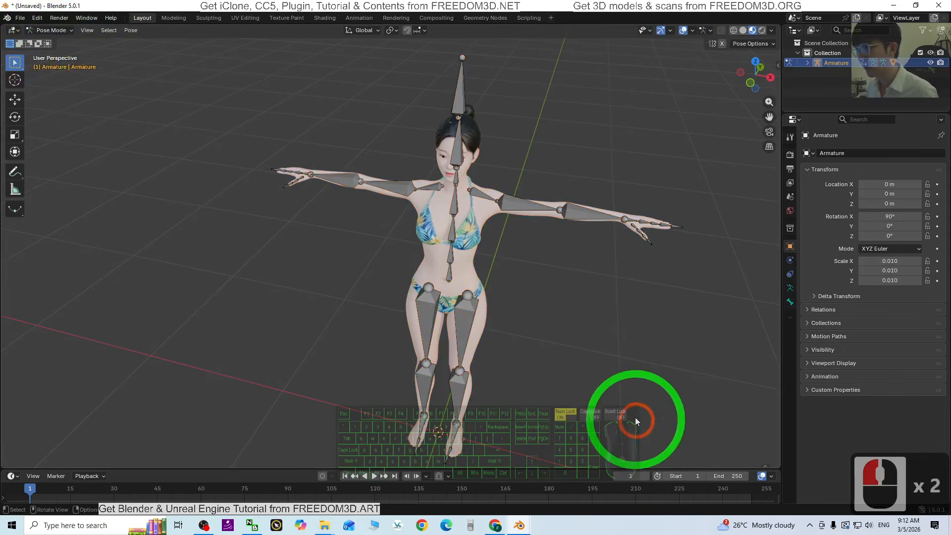
Test the rig by rotating the right upper leg bone with the Rotate tool, and undo the rotation.
middle_drag(637, 418, 495, 333)
click(388, 265)
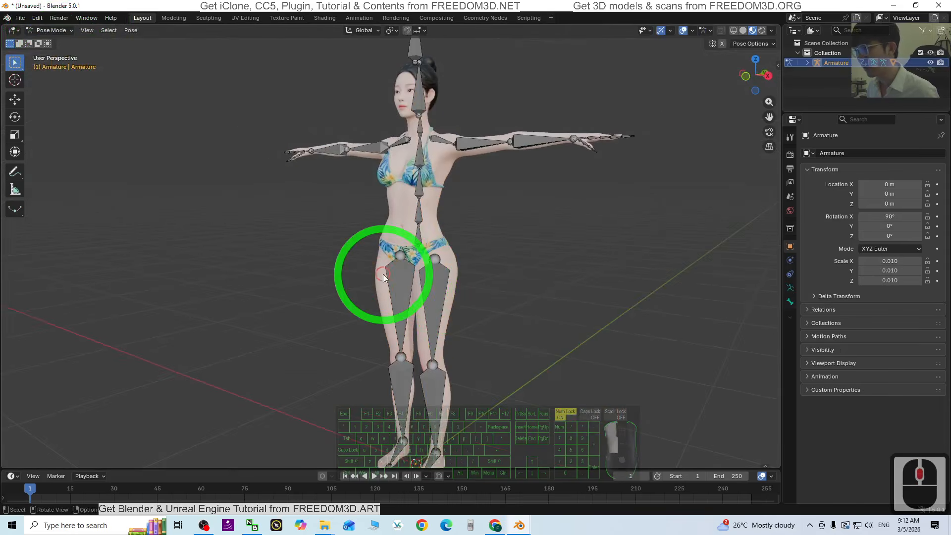
click(15, 117)
drag(387, 228, 484, 214)
key(ctrl+z)
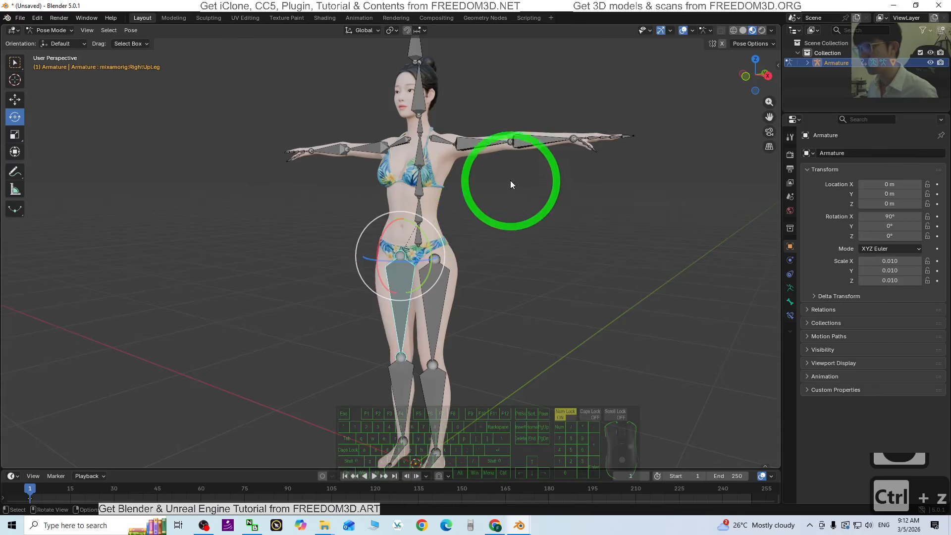
Test the left forearm bone's deformation by rotating it, and undo the rotation.
click(531, 142)
middle_drag(520, 249, 540, 260)
drag(539, 257, 496, 272)
key(ctrl+z)
scroll(639, 255, up, 6)
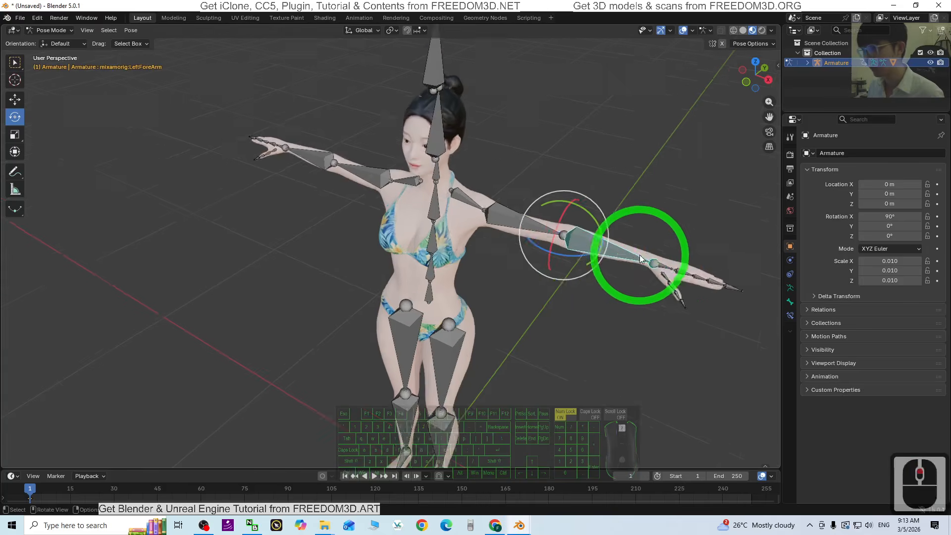
middle_drag(556, 281, 510, 394)
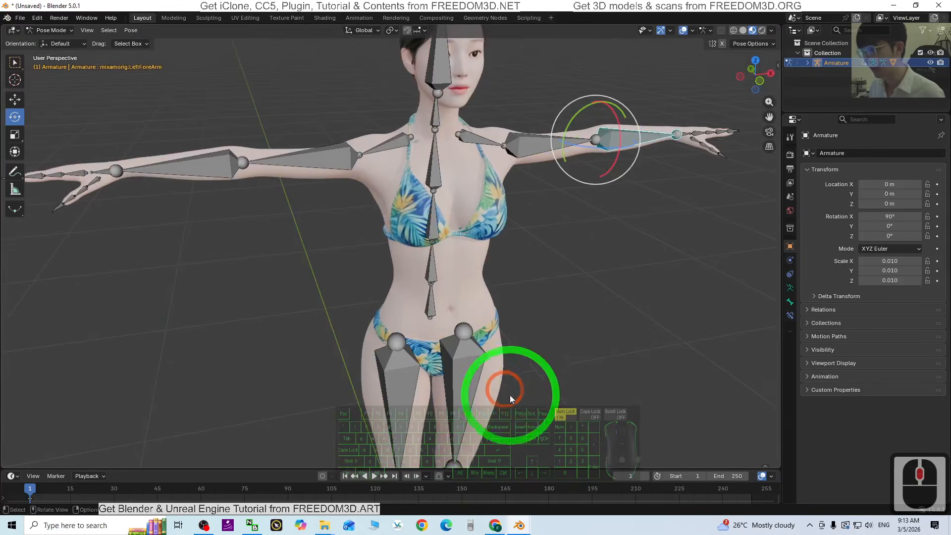
click(495, 526)
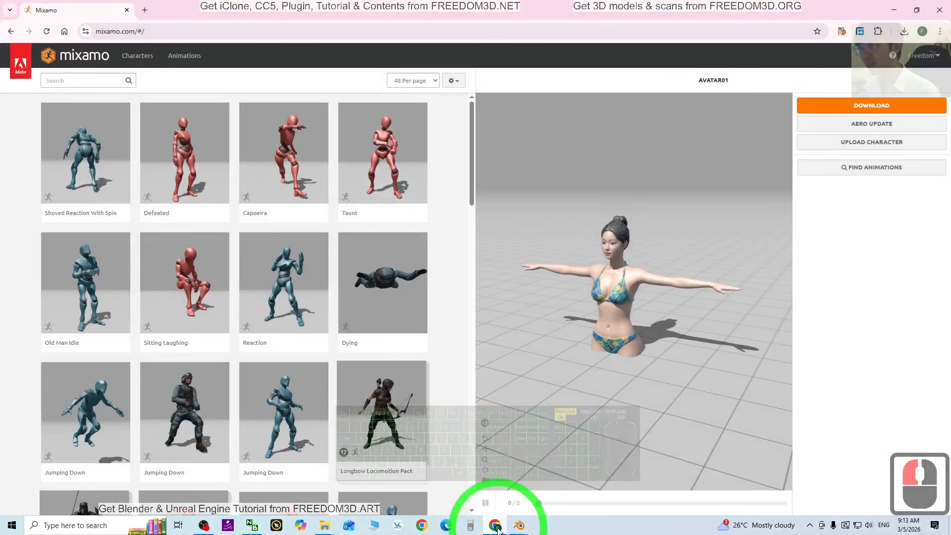
click(496, 526)
Try rotating the first index finger bone of the right hand to test how the fingers deform.
middle_drag(642, 73, 420, 310)
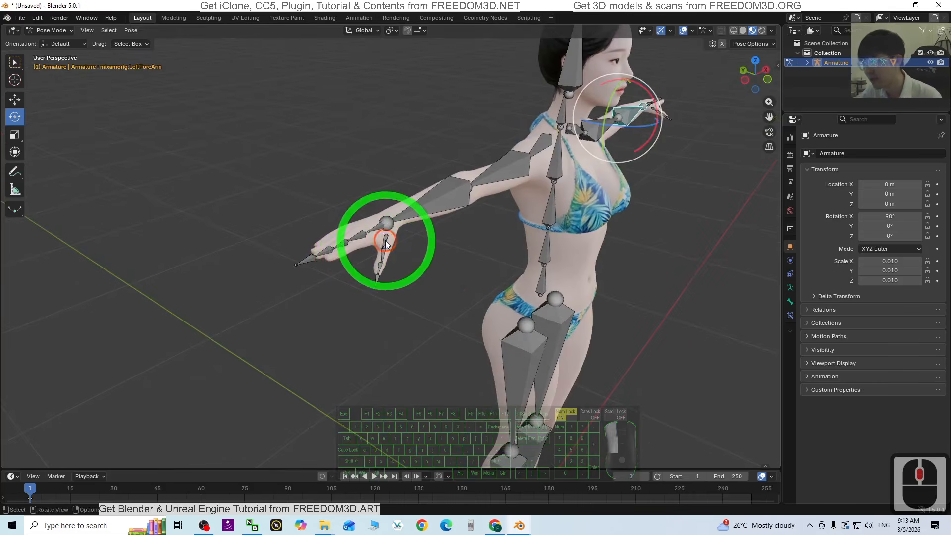
double_click(382, 255)
click(358, 237)
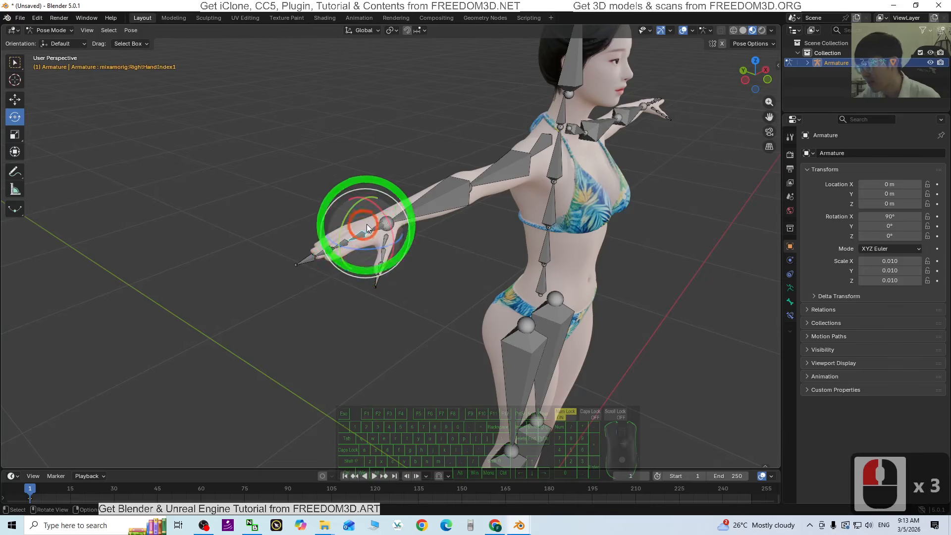
drag(349, 217, 347, 233)
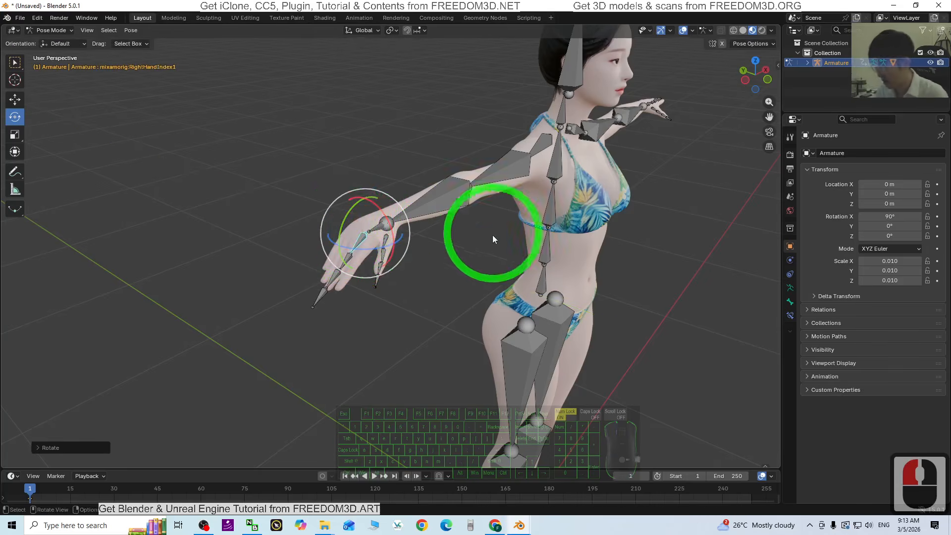
Test the head bone by rotating it about the vertical axis to turn the face to each side.
middle_drag(596, 266, 347, 164)
double_click(324, 128)
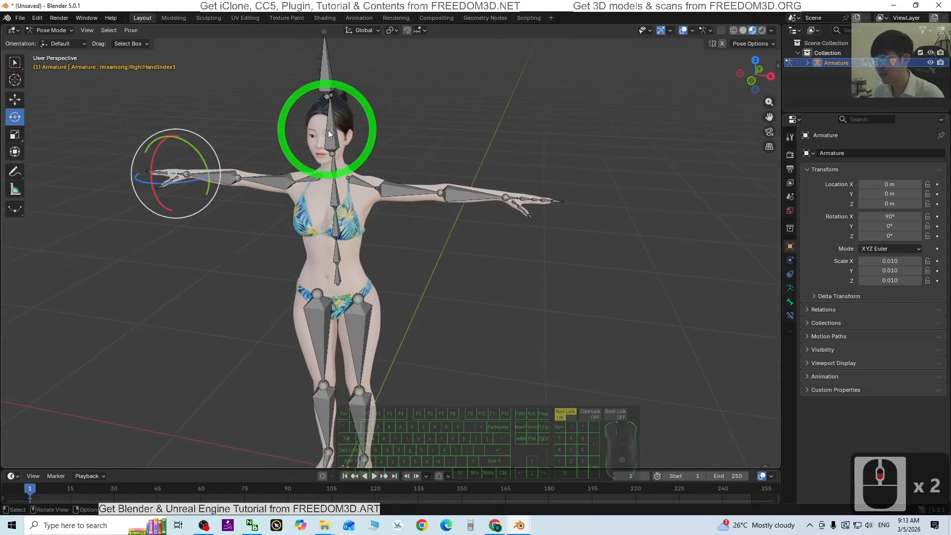
drag(352, 160, 420, 148)
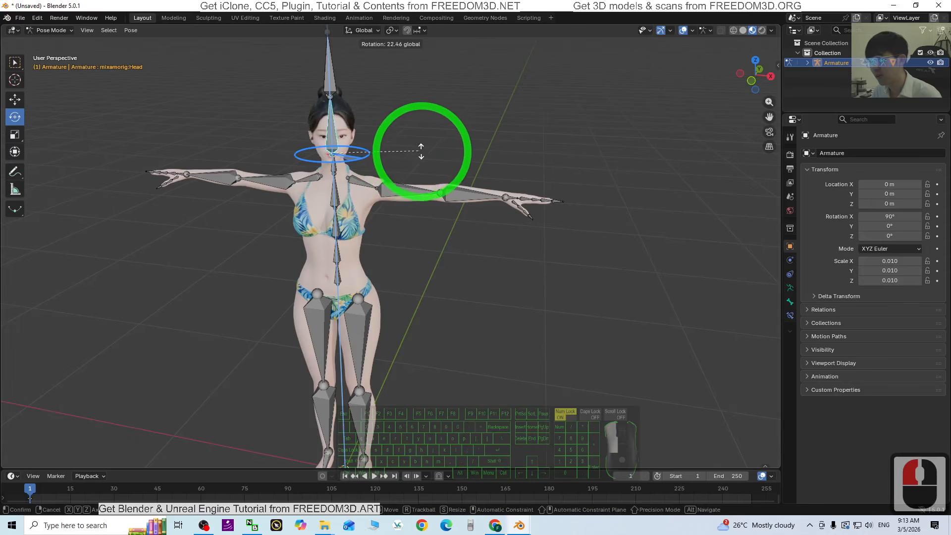
scroll(301, 350, up, 2)
scroll(561, 210, up, 3)
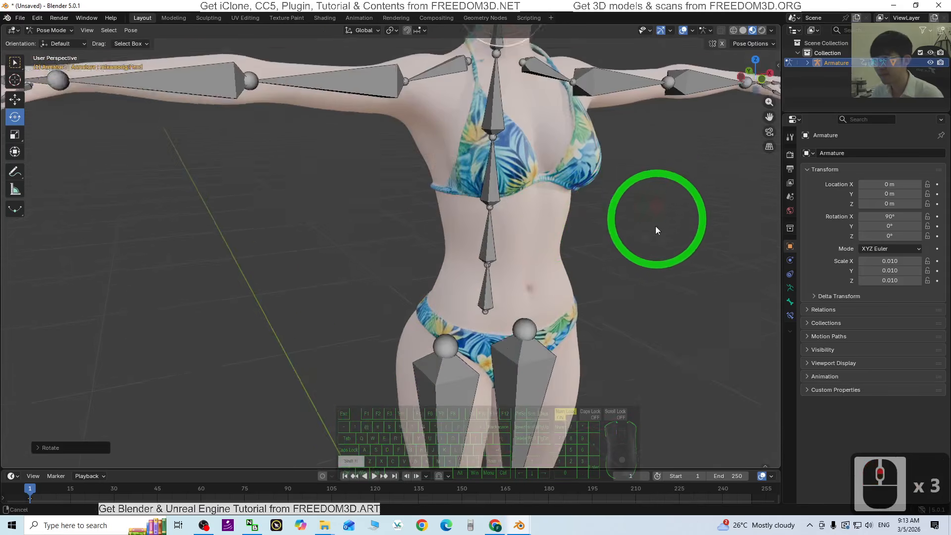
shift+middle_drag(655, 226, 571, 283)
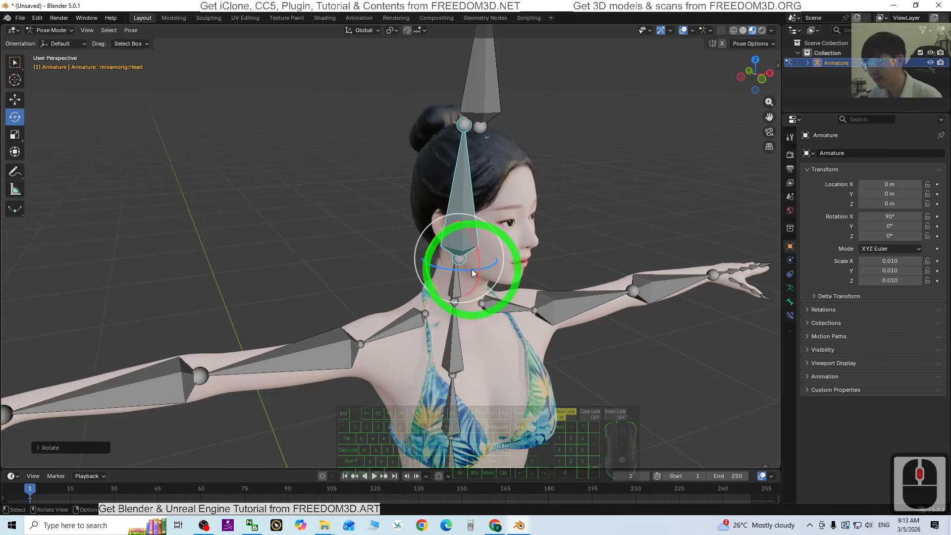
drag(456, 269, 441, 270)
Examine the full rigged character with the head bone rotated, from a distance and up close.
scroll(577, 388, down, 2)
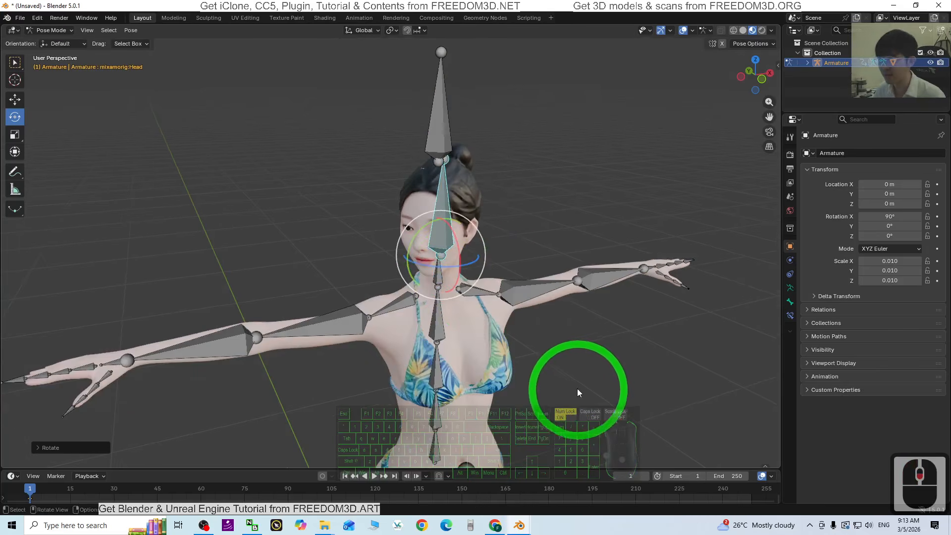
middle_drag(577, 389, 535, 385)
scroll(537, 384, down, 1)
scroll(545, 383, down, 5)
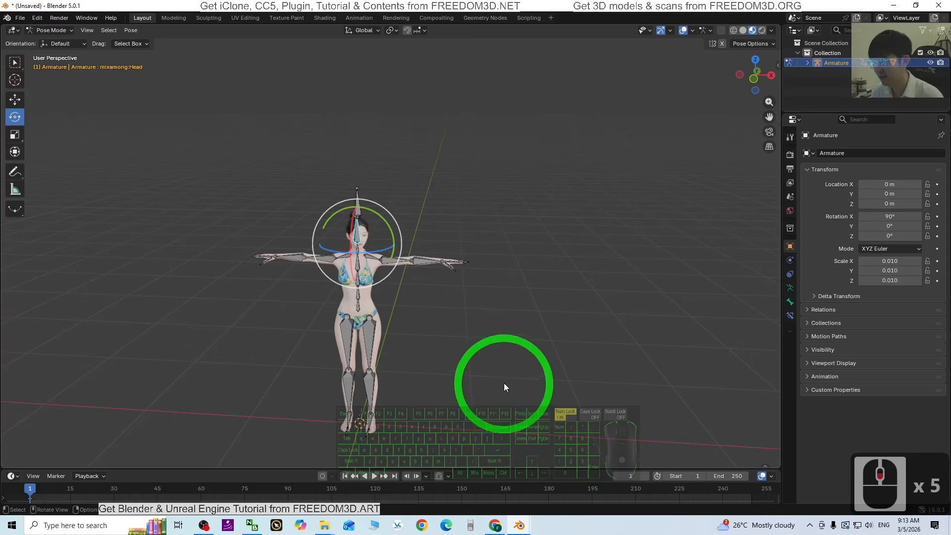
scroll(421, 342, up, 2)
scroll(423, 341, up, 3)
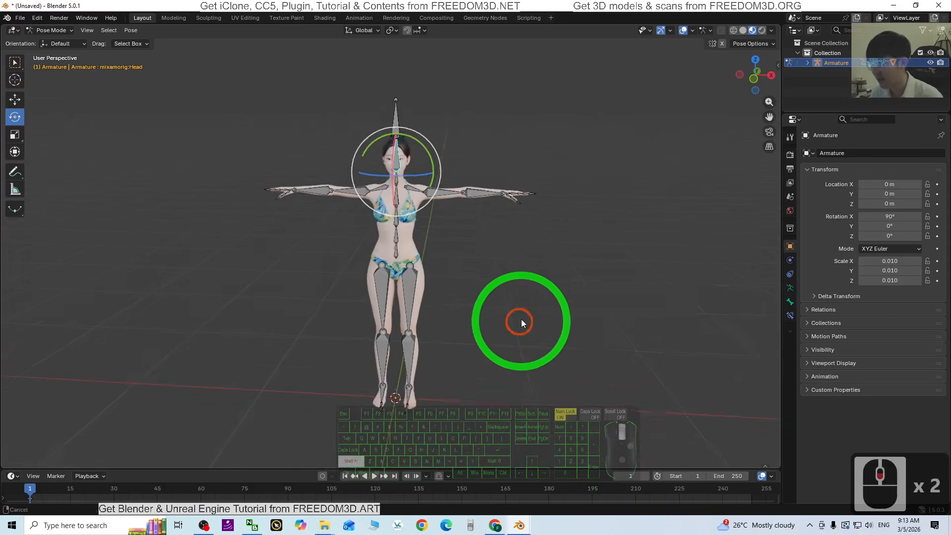
middle_drag(584, 314, 604, 304)
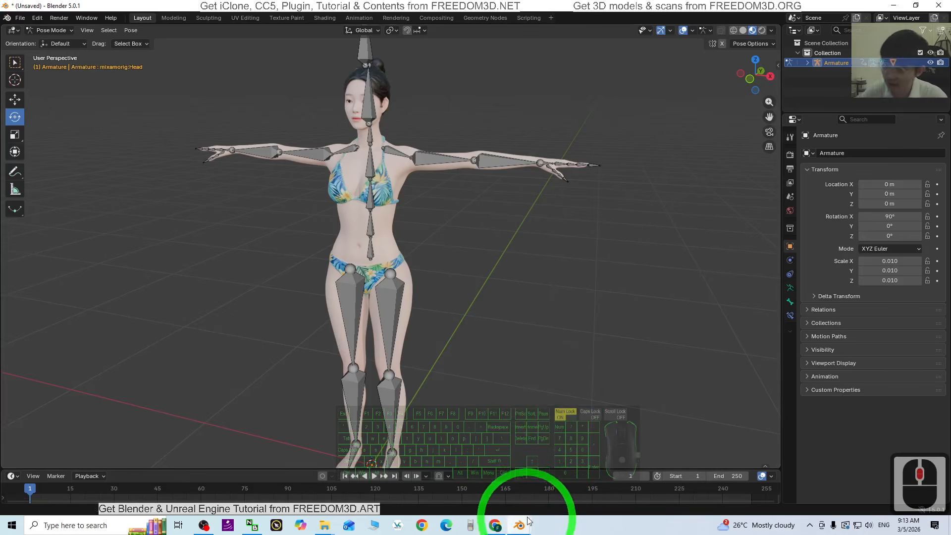
Switch to the other Blender window and examine the original unrigged character mesh from several angles.
mouse_move(526, 512)
click(465, 449)
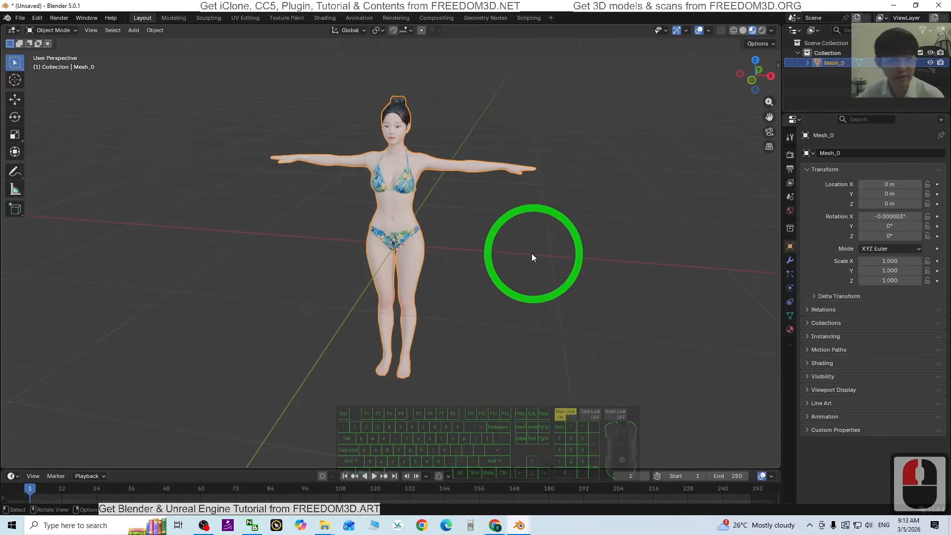
scroll(531, 253, up, 4)
scroll(531, 253, down, 2)
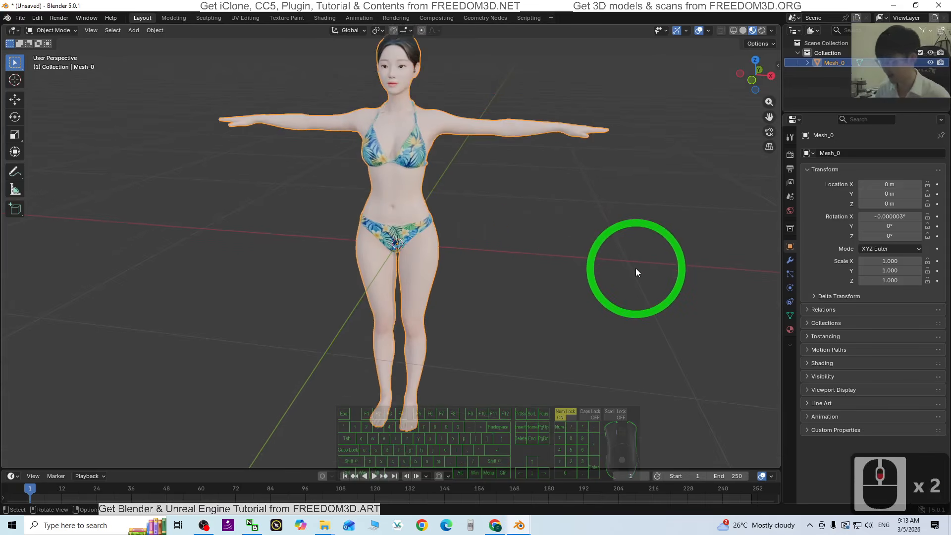
middle_drag(635, 269, 520, 517)
Return to the Blender window with the rigged character and select the left upper leg bone.
click(520, 524)
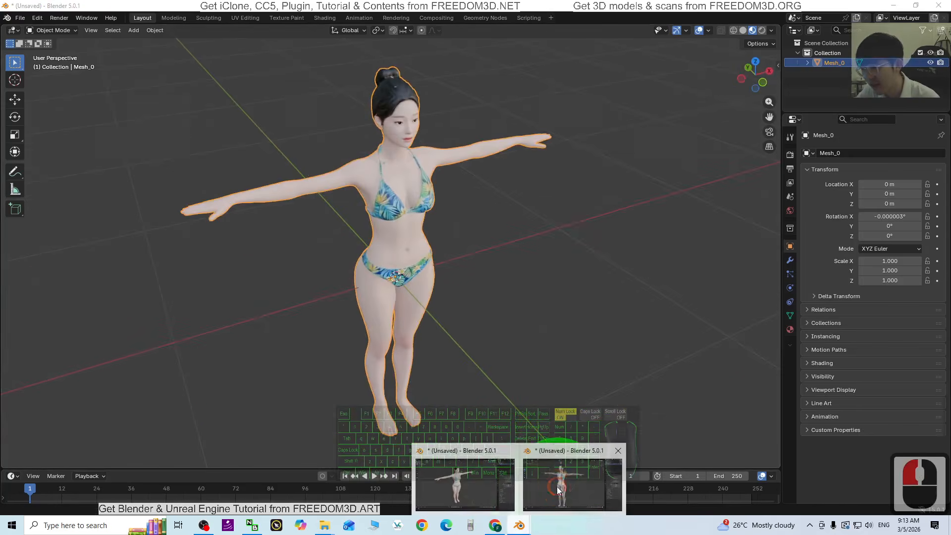
click(557, 487)
click(413, 266)
click(392, 297)
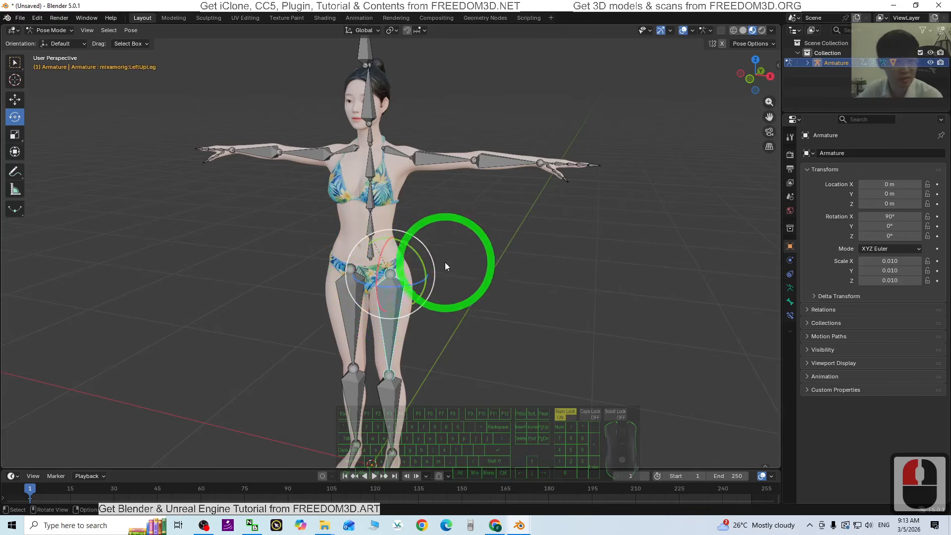
Examine the rigged character's body and bone placement from several angles and distances.
middle_drag(593, 308, 577, 301)
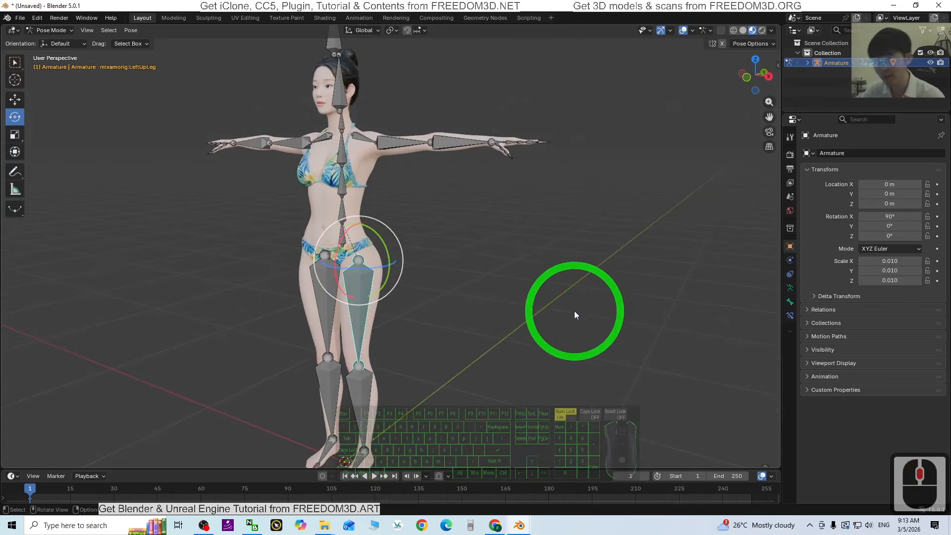
middle_drag(494, 308, 507, 320)
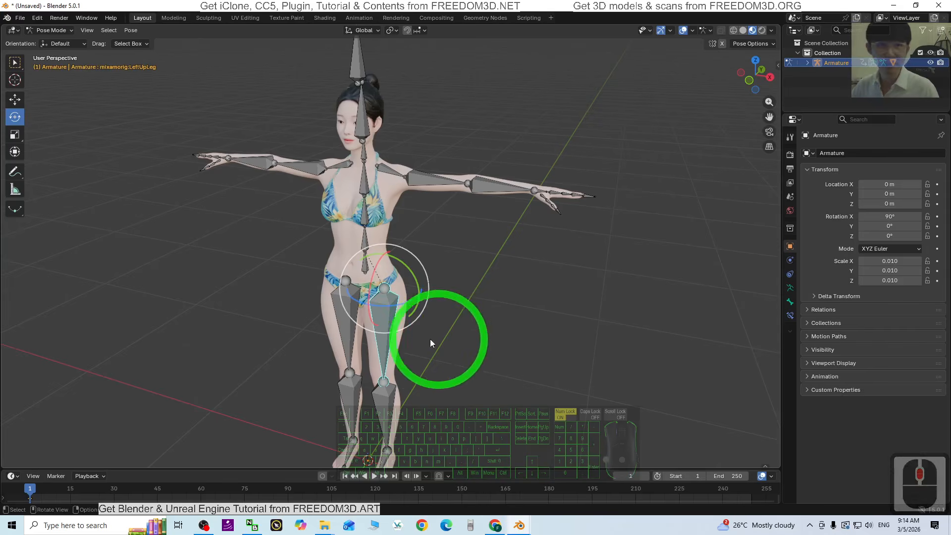
middle_drag(496, 329, 525, 305)
scroll(607, 344, up, 4)
scroll(622, 325, down, 5)
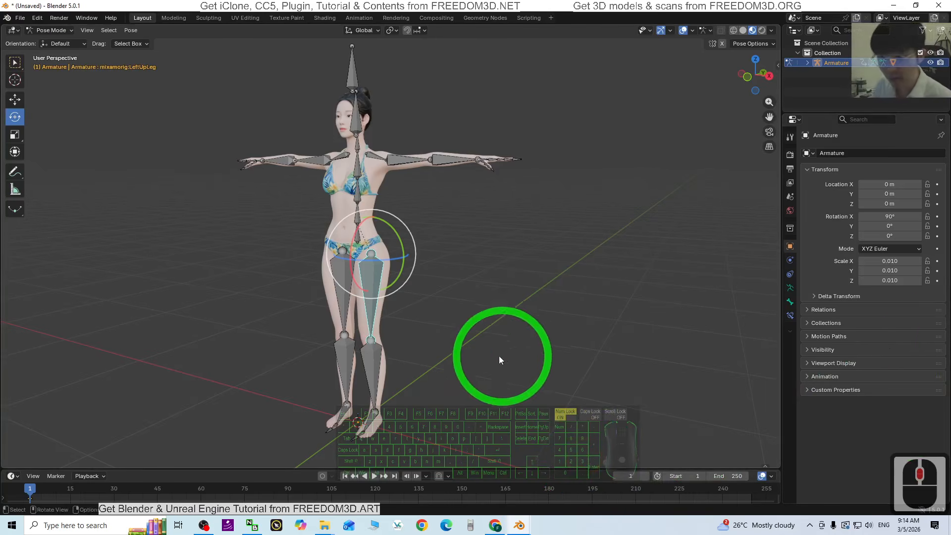
middle_drag(499, 355, 477, 355)
scroll(456, 312, up, 2)
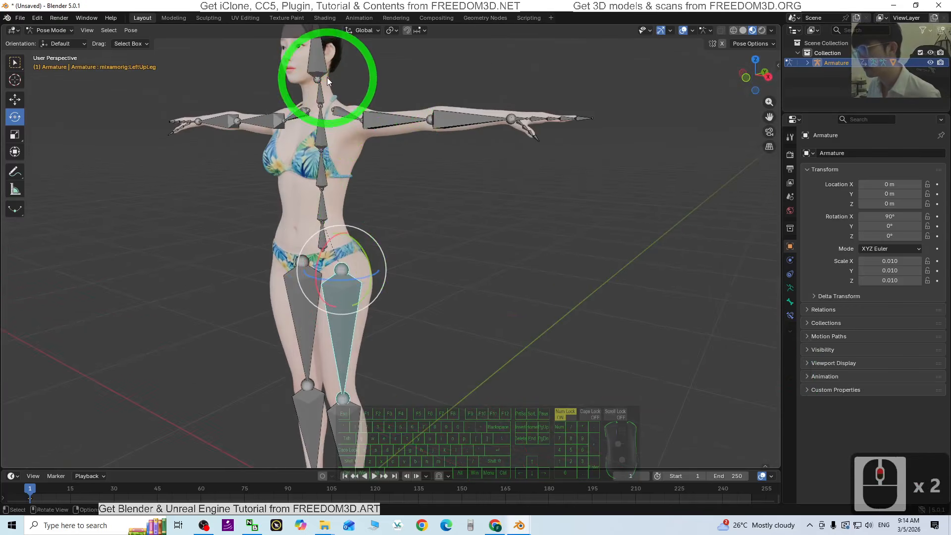
scroll(367, 105, up, 2)
middle_drag(368, 105, 381, 100)
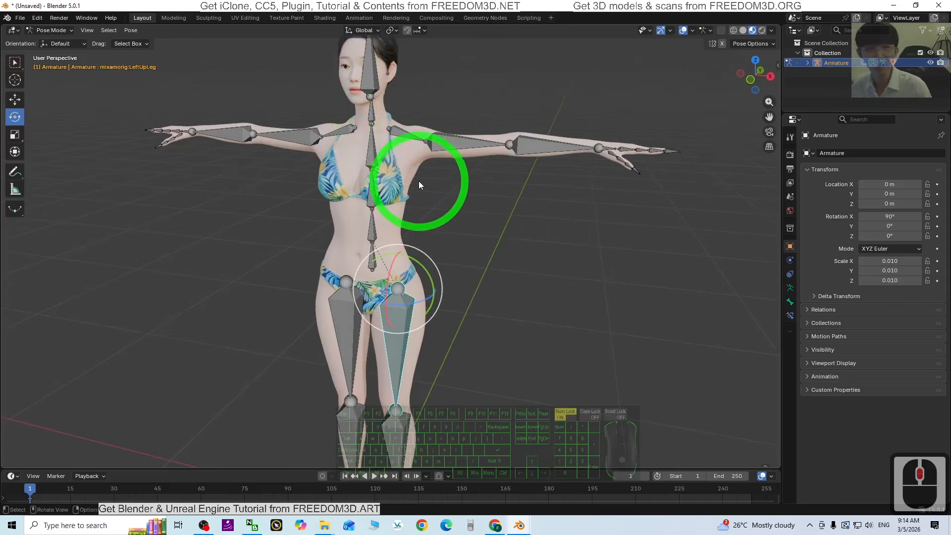
middle_drag(418, 180, 509, 259)
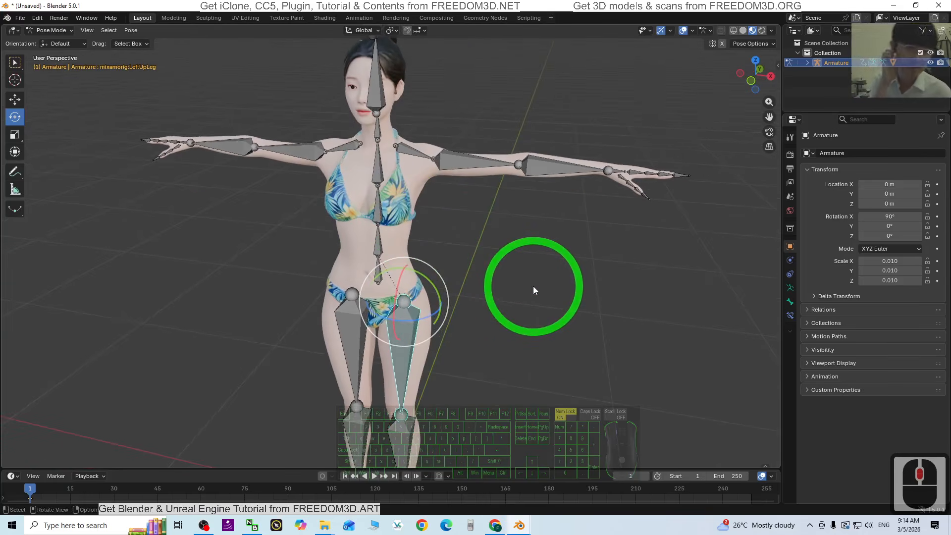